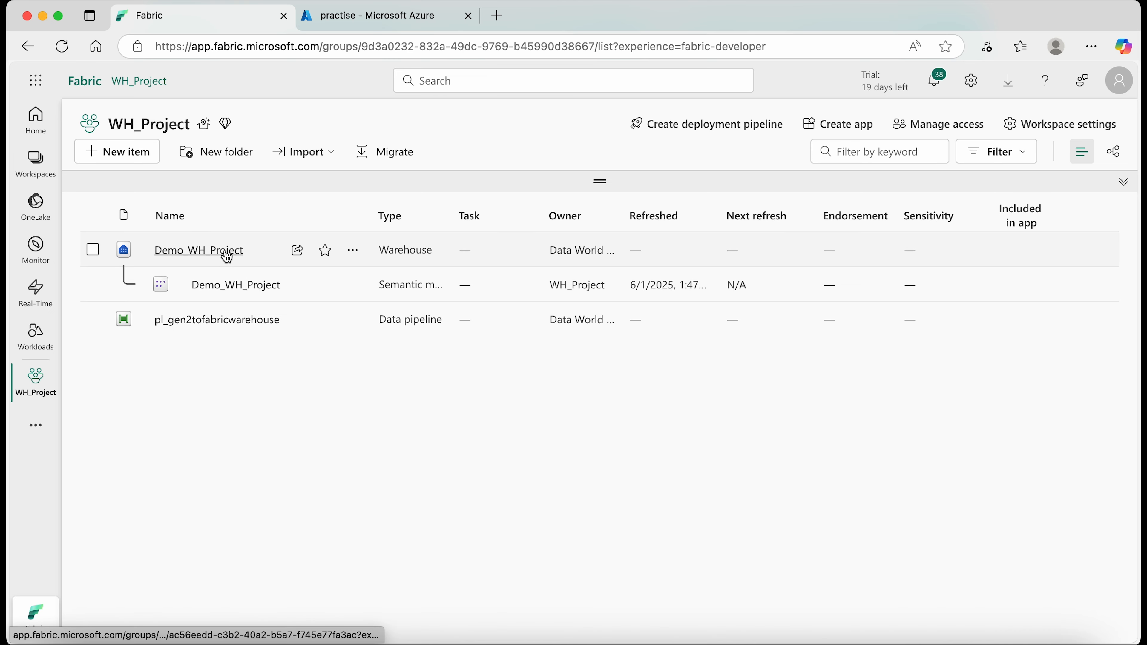
- View the Demo_WH_Project warehouse, and in the Azure portal open the practise container of the dws4dl4gen2 storage account
click(201, 251)
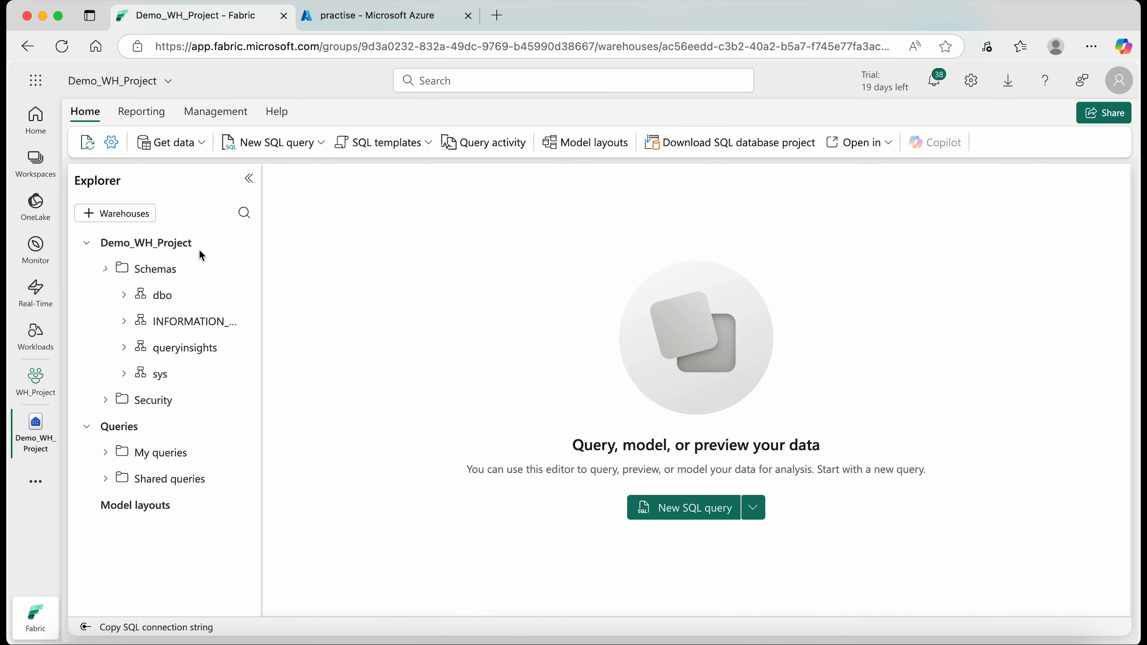
click(358, 22)
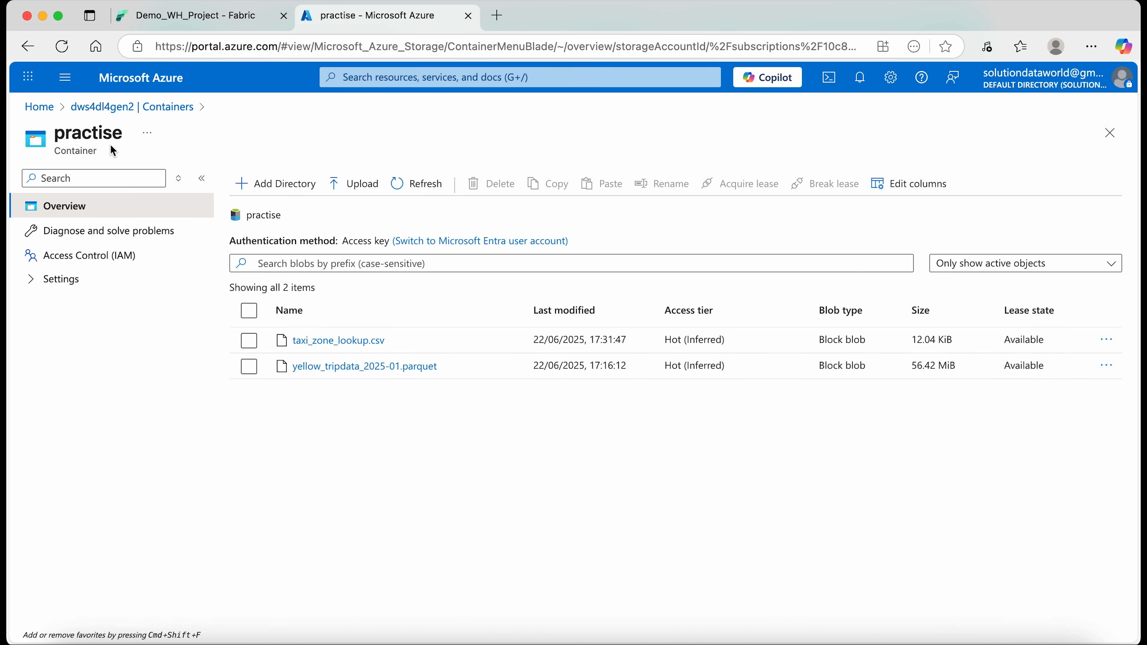
click(106, 107)
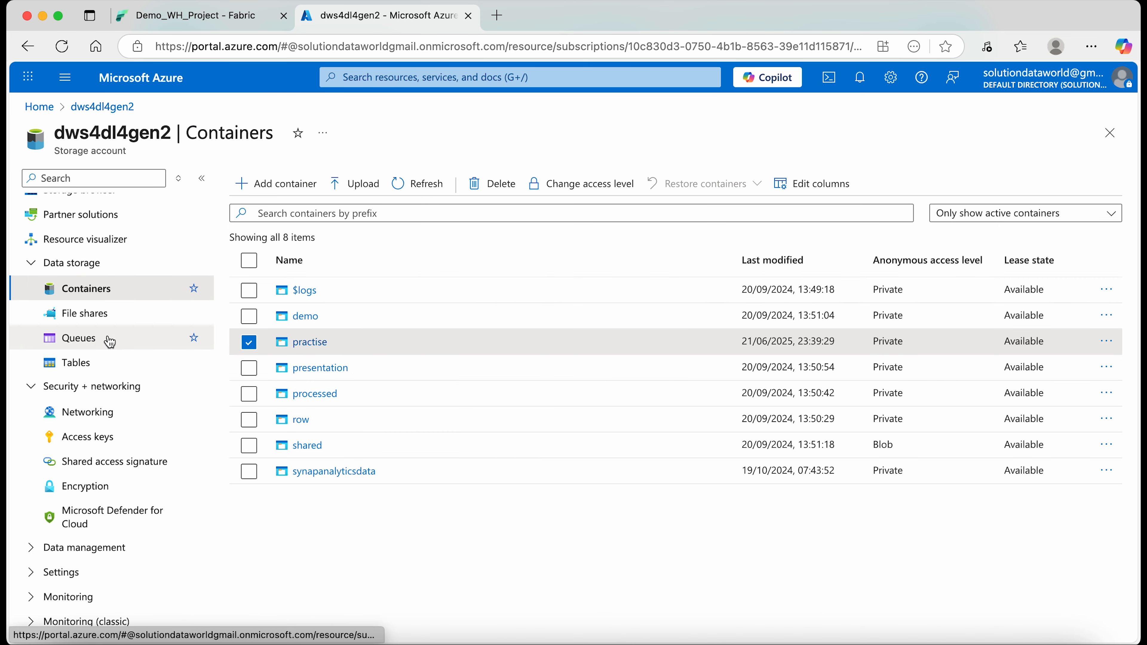
click(318, 349)
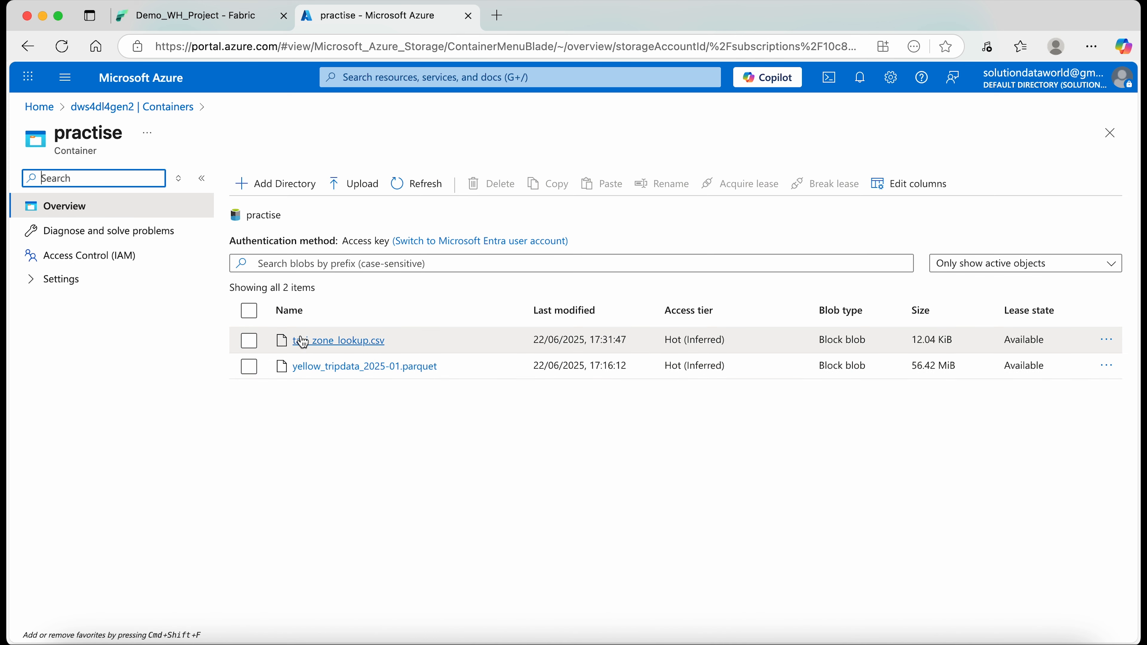
- Open taxi_zone_lookup.csv from the practise container, examine its columns and rows, and close the file
click(326, 342)
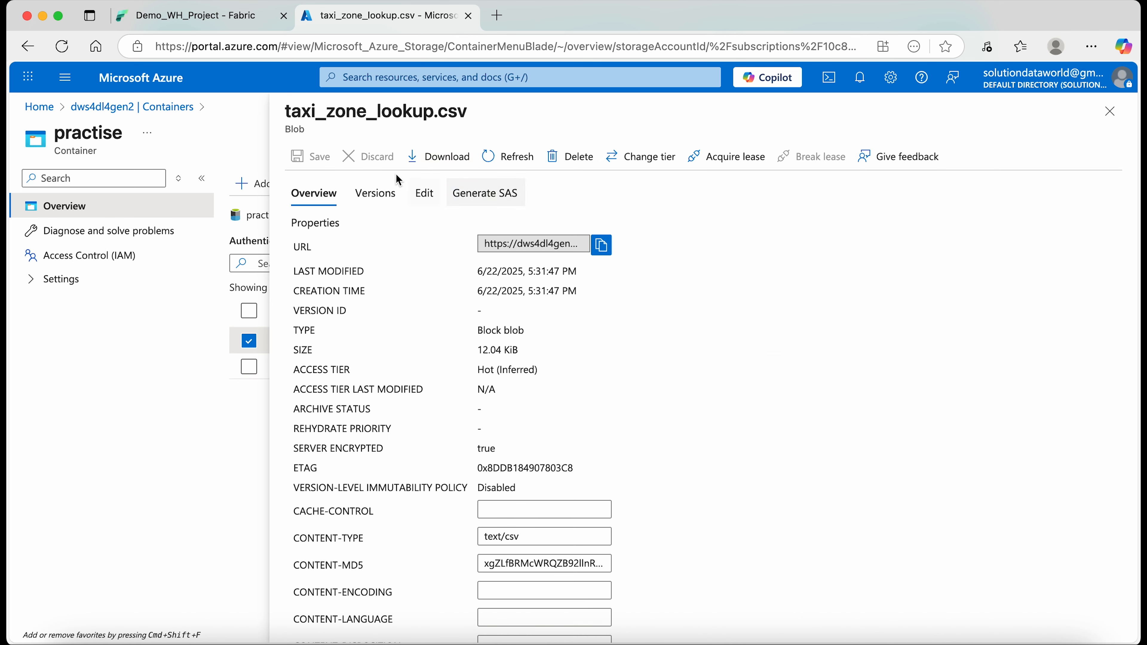
click(428, 198)
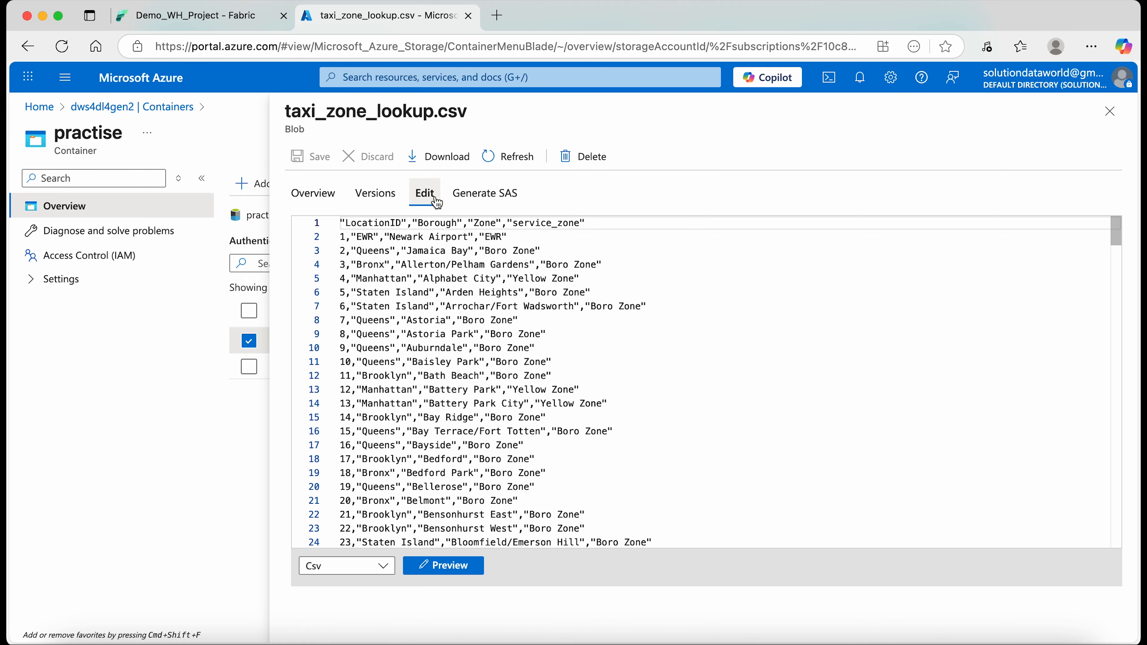
scroll(451, 289, down, 20)
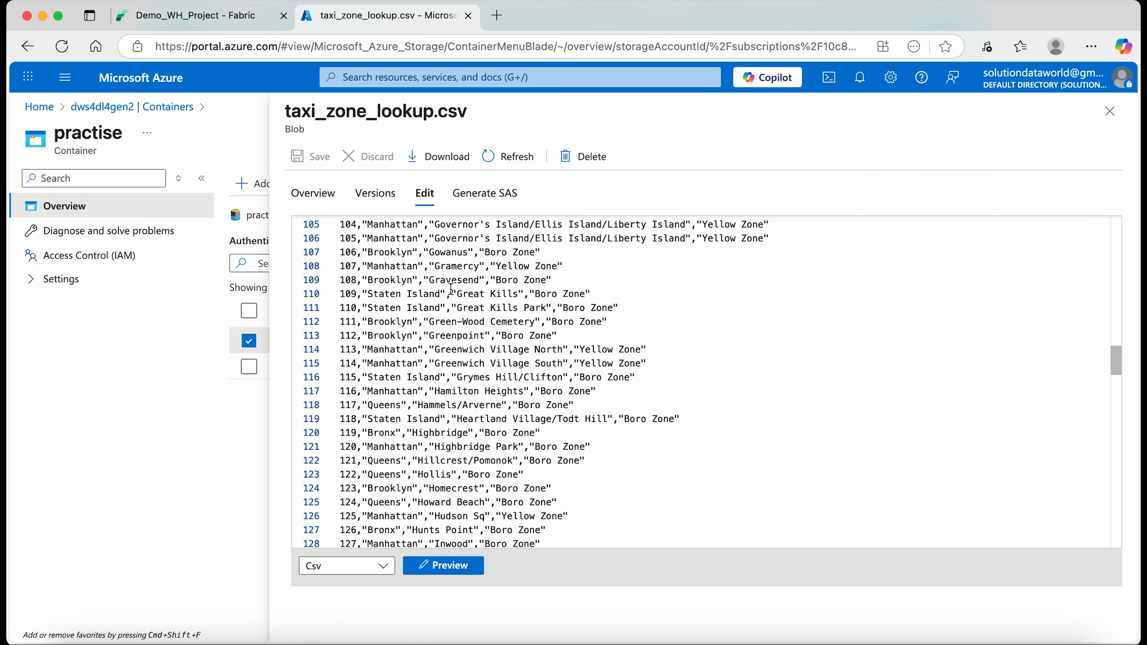
scroll(451, 289, up, 20)
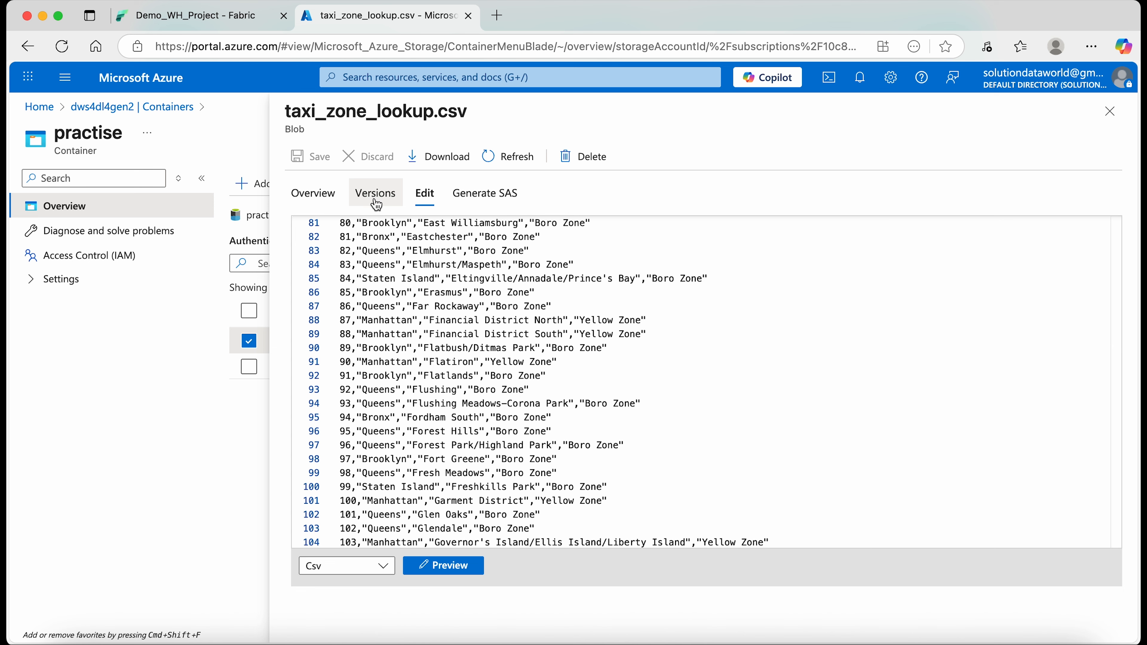
scroll(386, 342, up, 12)
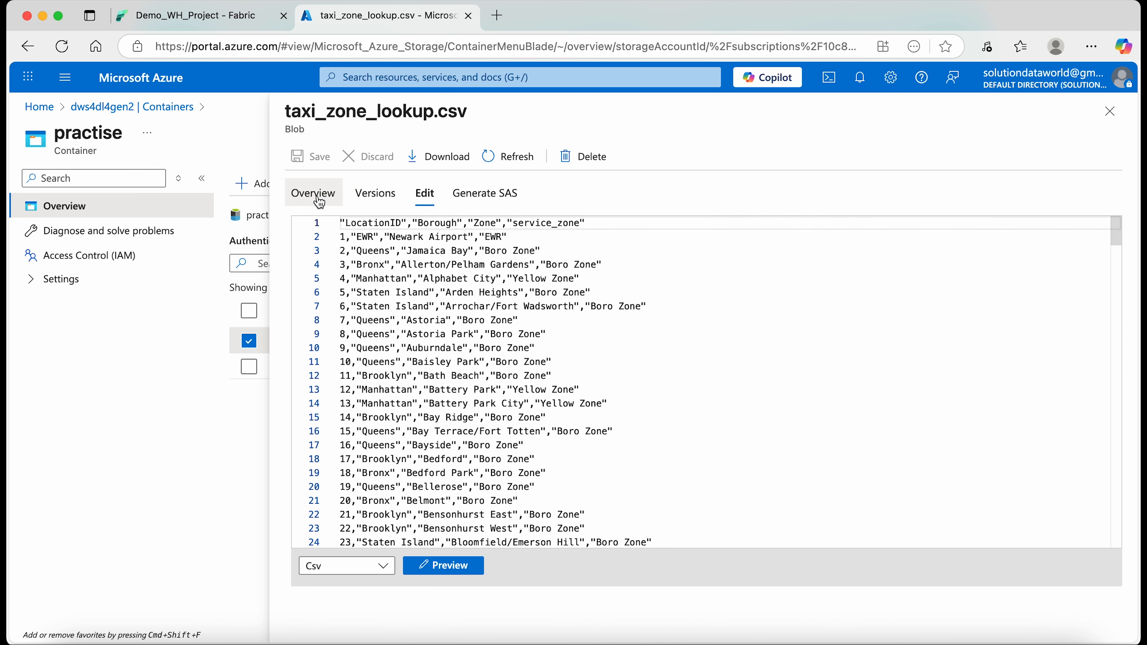
click(1109, 111)
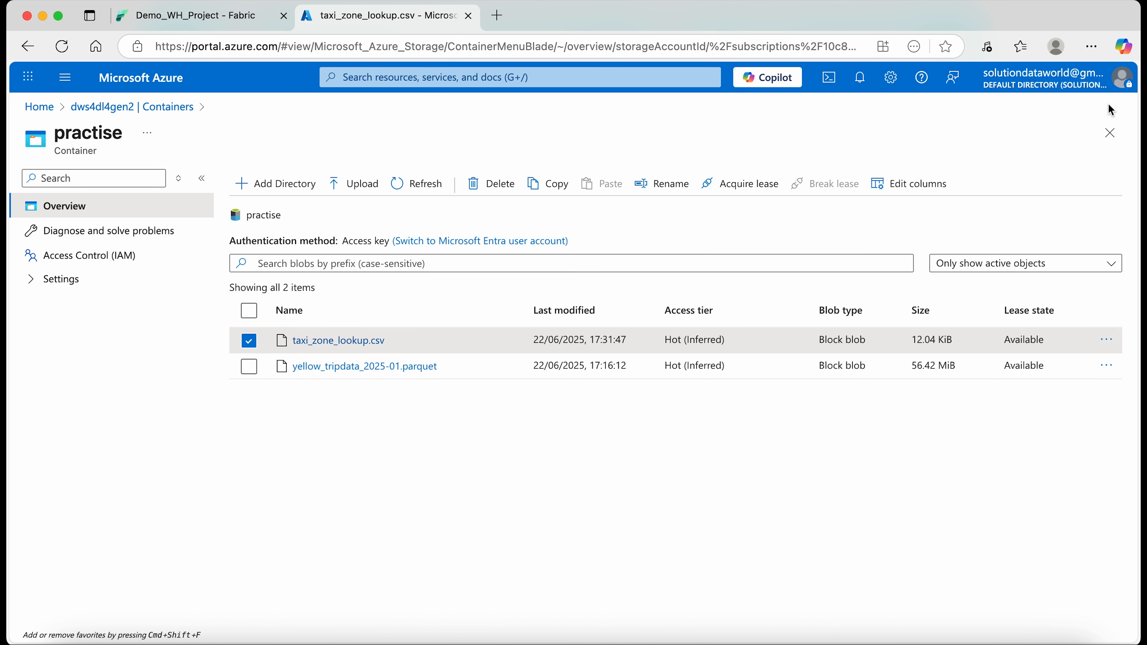
- Switch back to Fabric and create a Dataflow Gen2 named df_demo_dfgen2_lookuptable in the WH_Project workspace
click(202, 26)
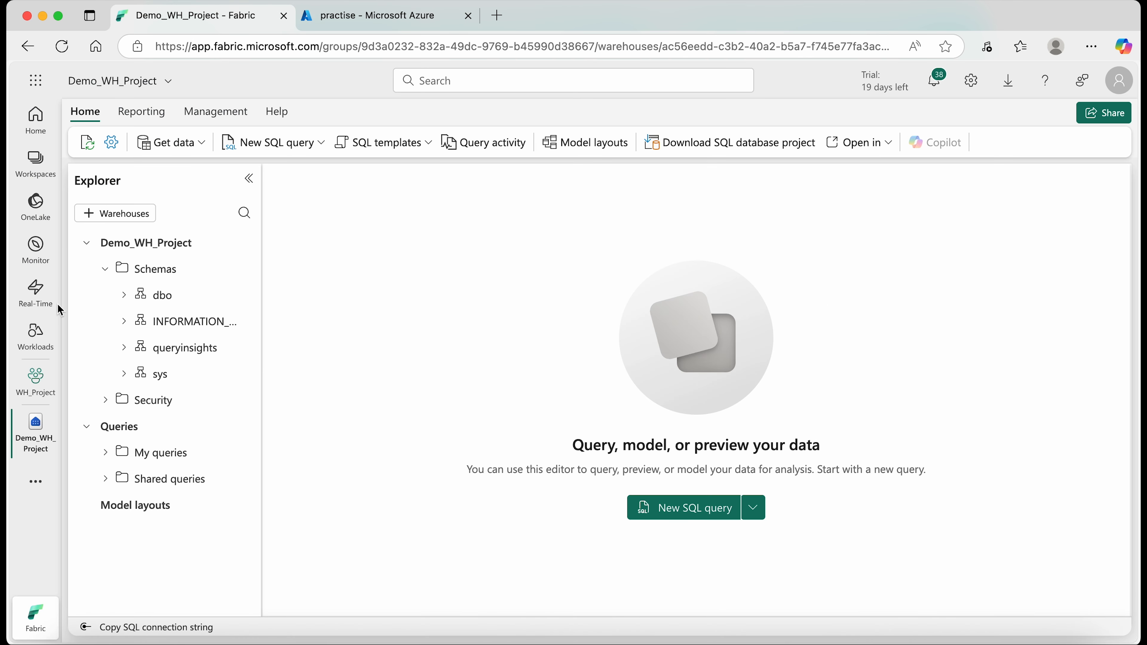
click(36, 162)
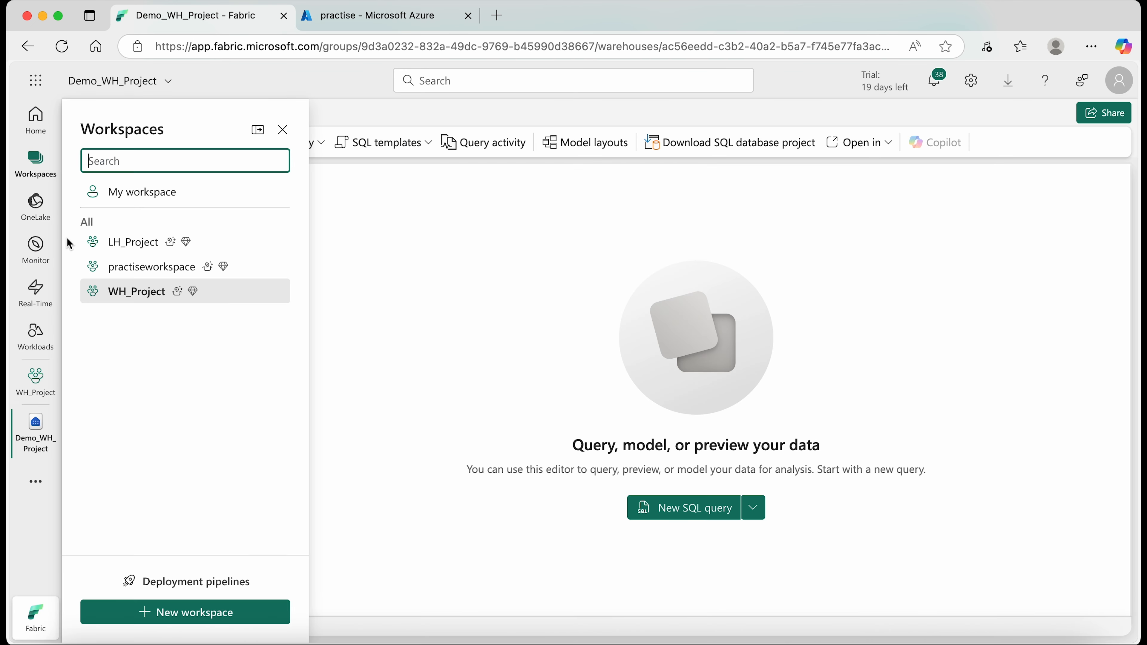
click(136, 296)
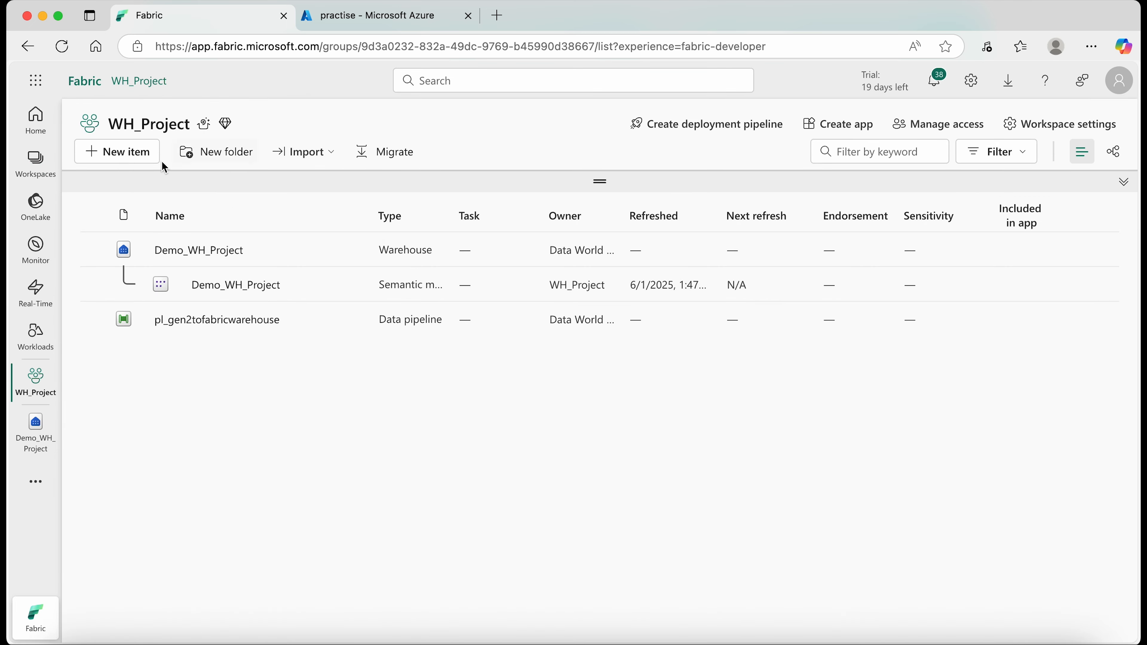
click(124, 152)
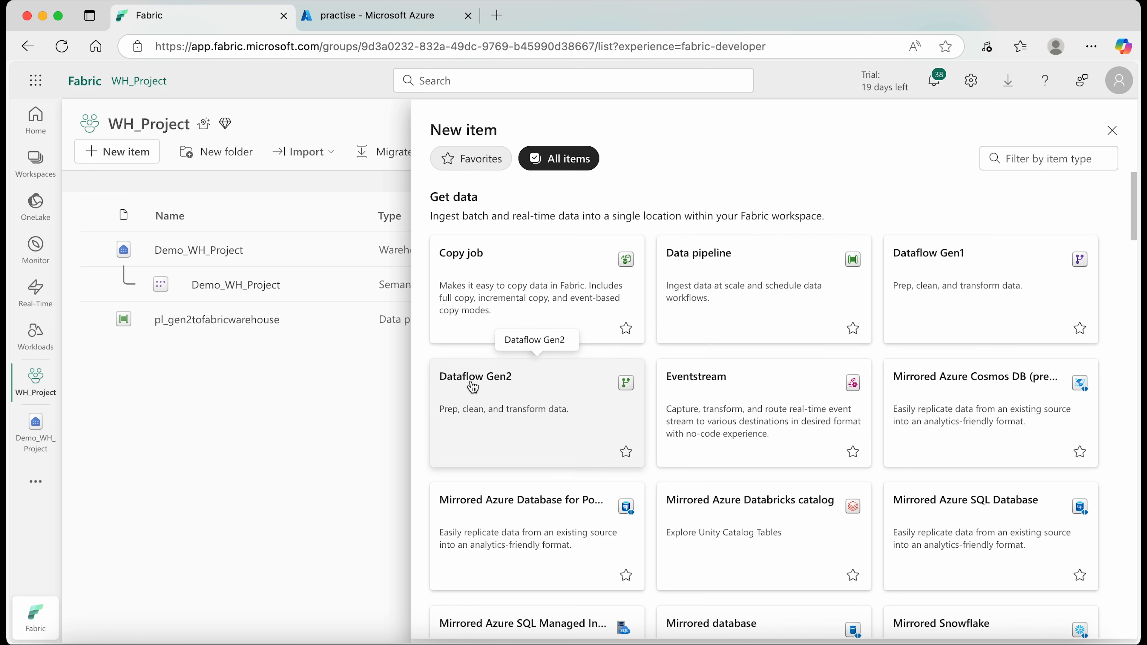
click(518, 386)
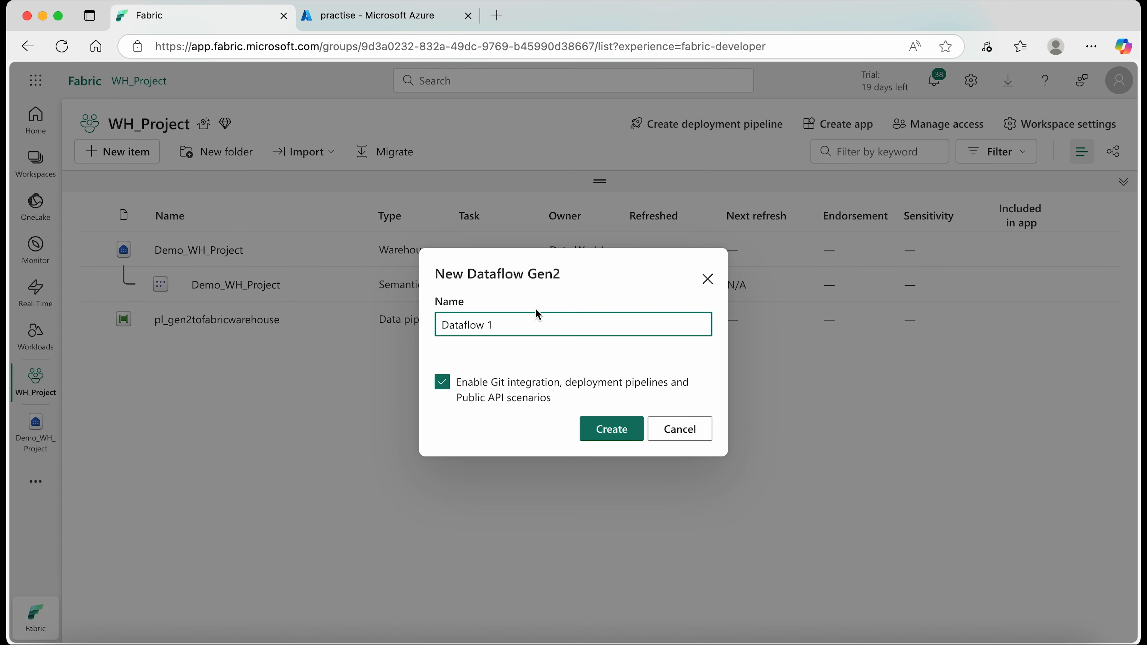
drag(513, 325, 442, 325)
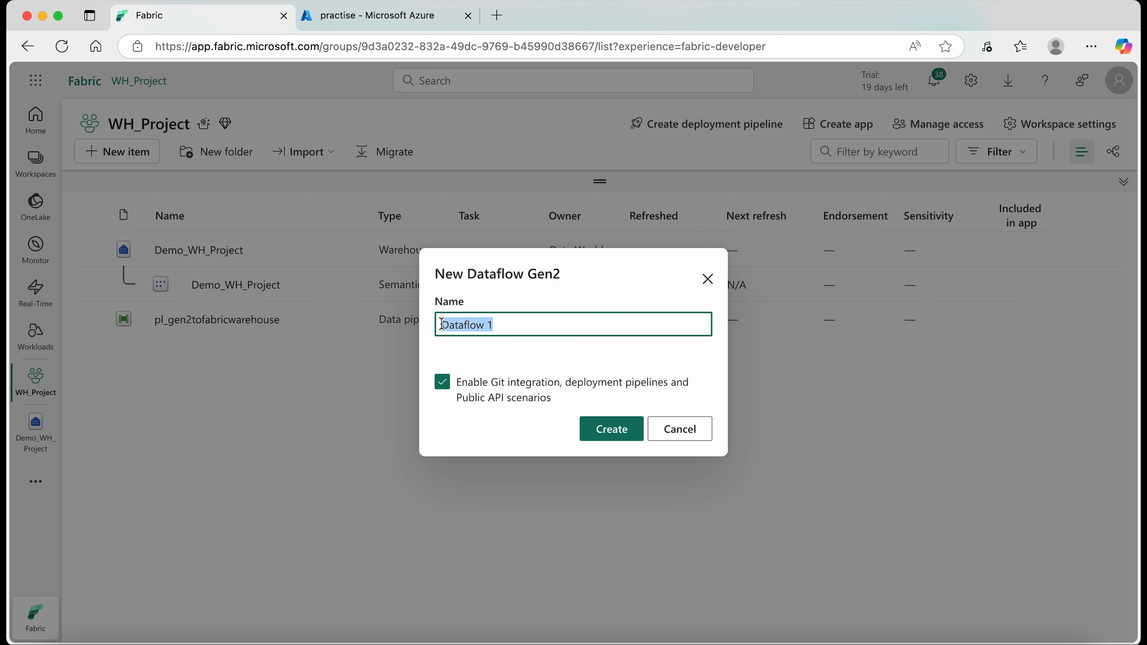
text(df_demo_dfgen2_lookuptable)
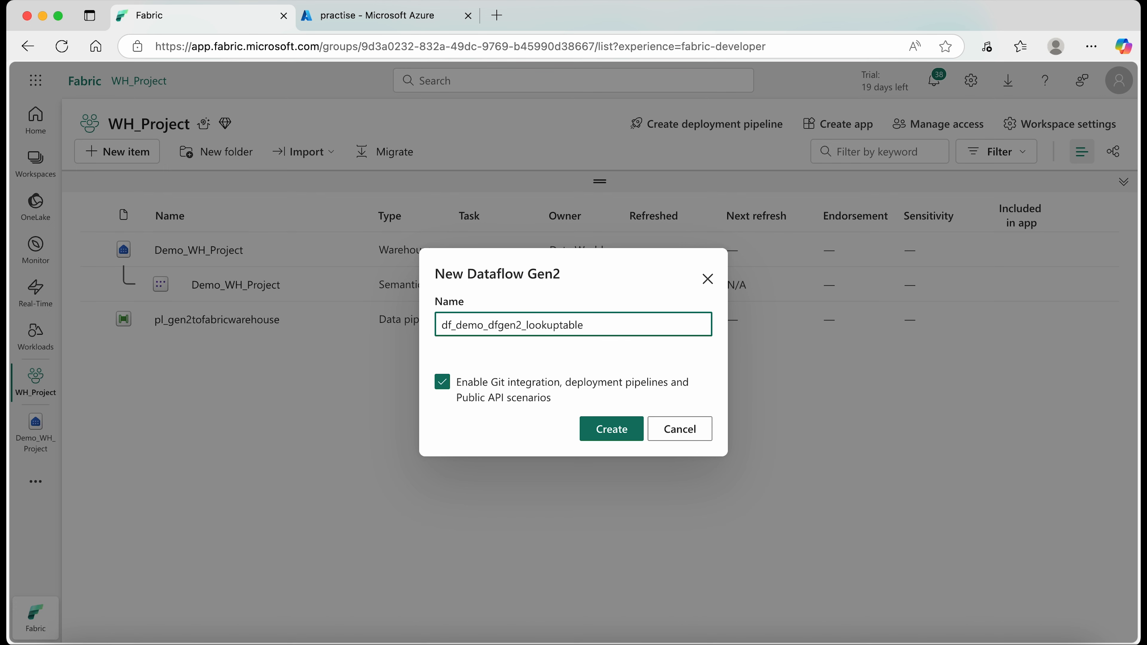
click(617, 438)
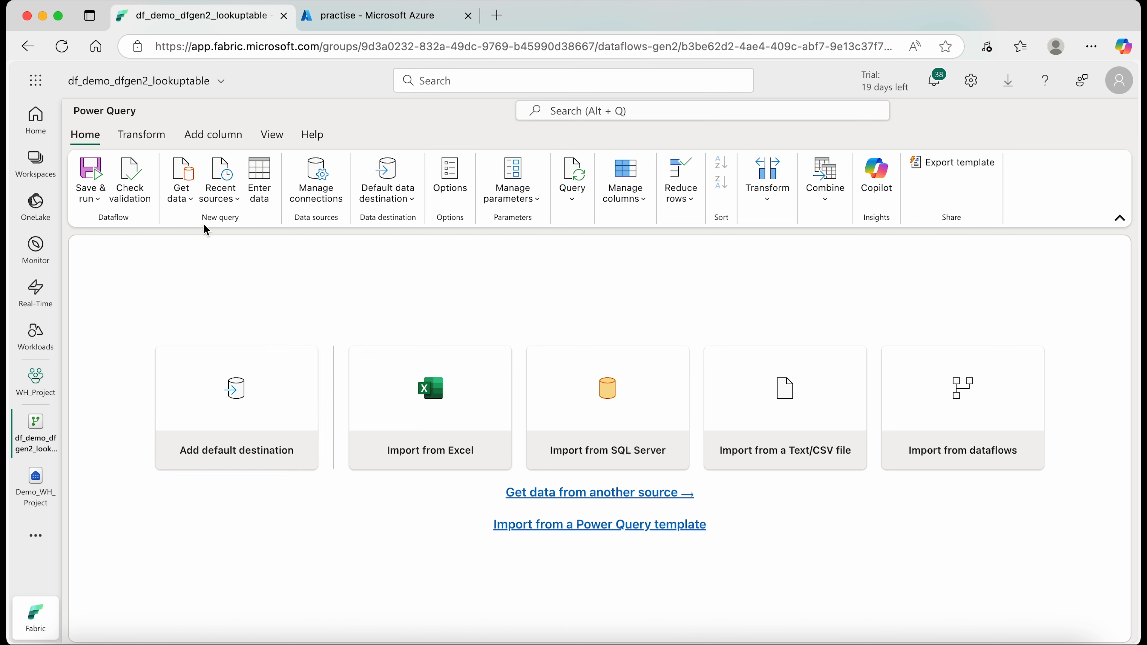
click(149, 137)
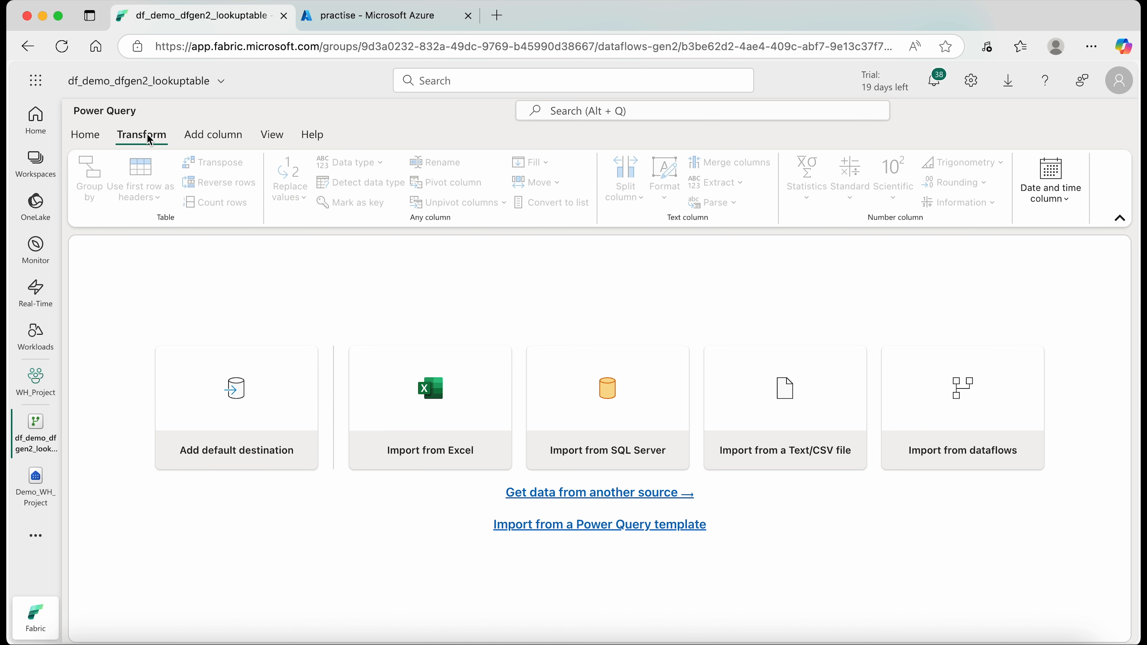
click(220, 141)
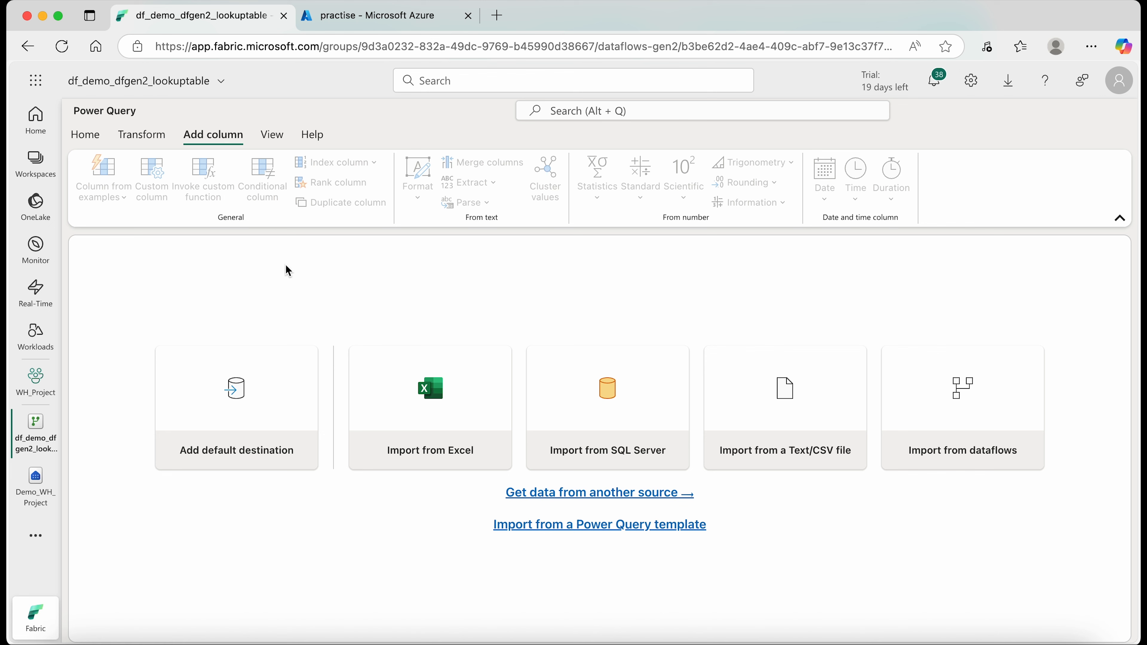
click(141, 136)
click(82, 138)
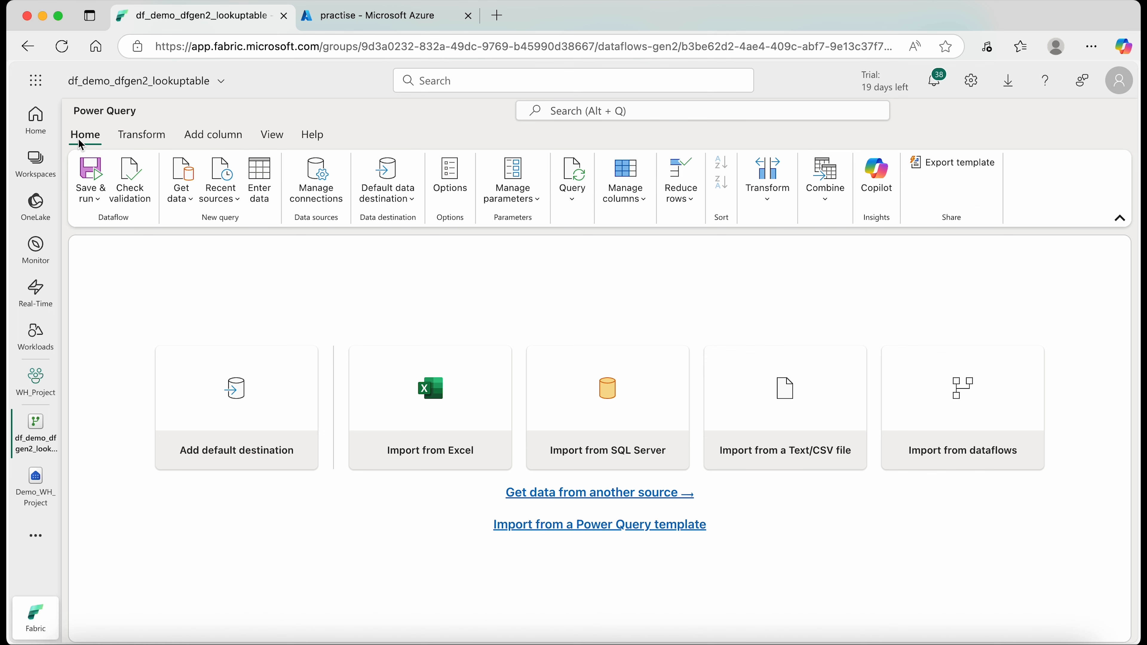
- Search the new data sources for gen2 and choose Azure Data Lake Storage Gen2 as the dataflow's source
click(184, 199)
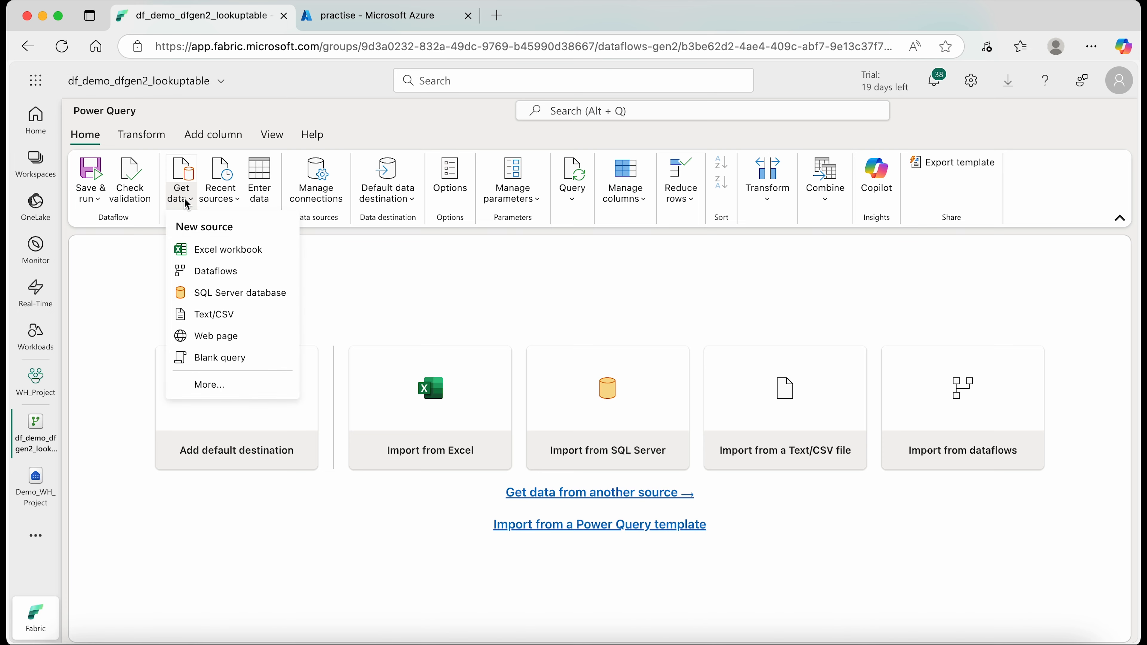
click(210, 385)
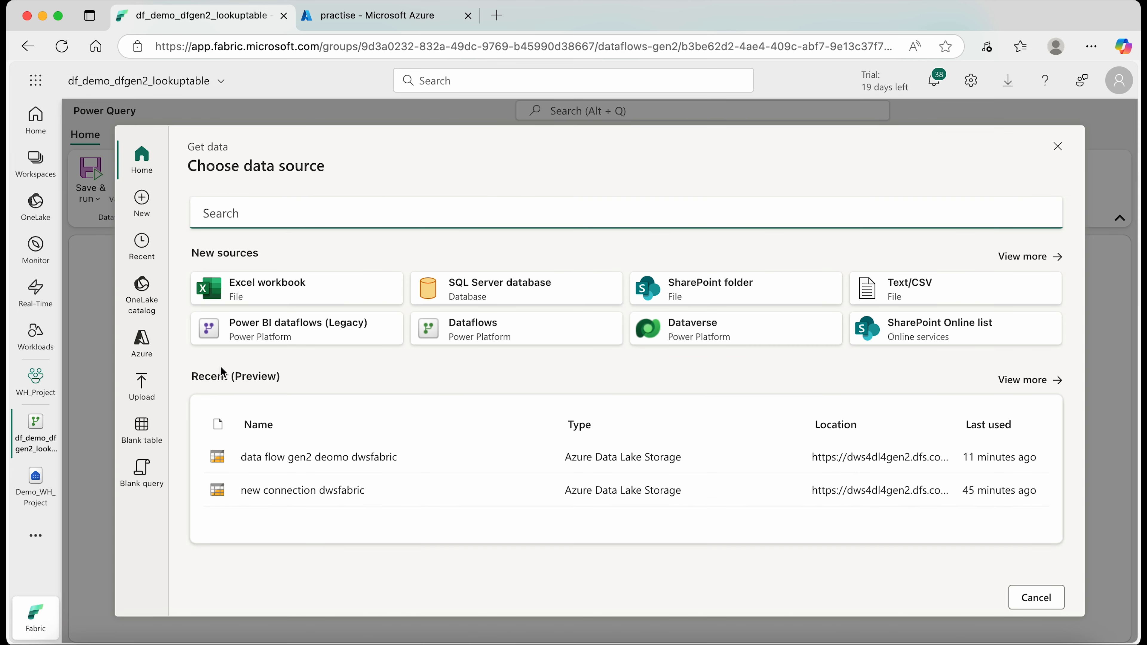
click(1021, 262)
scroll(328, 449, down, 5)
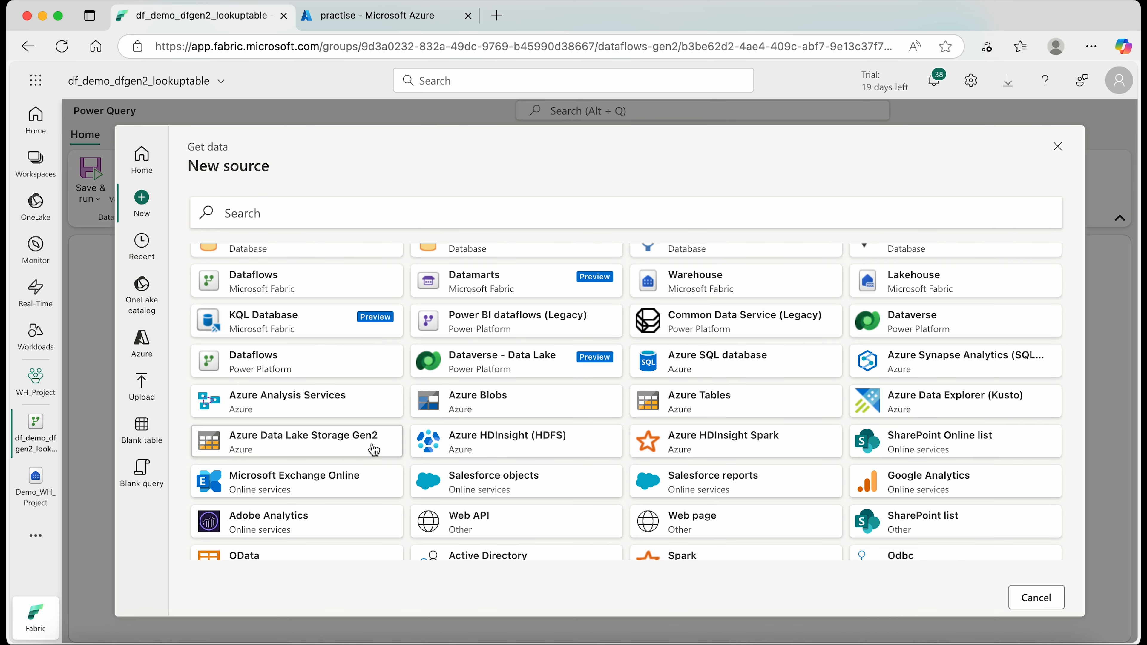
click(248, 205)
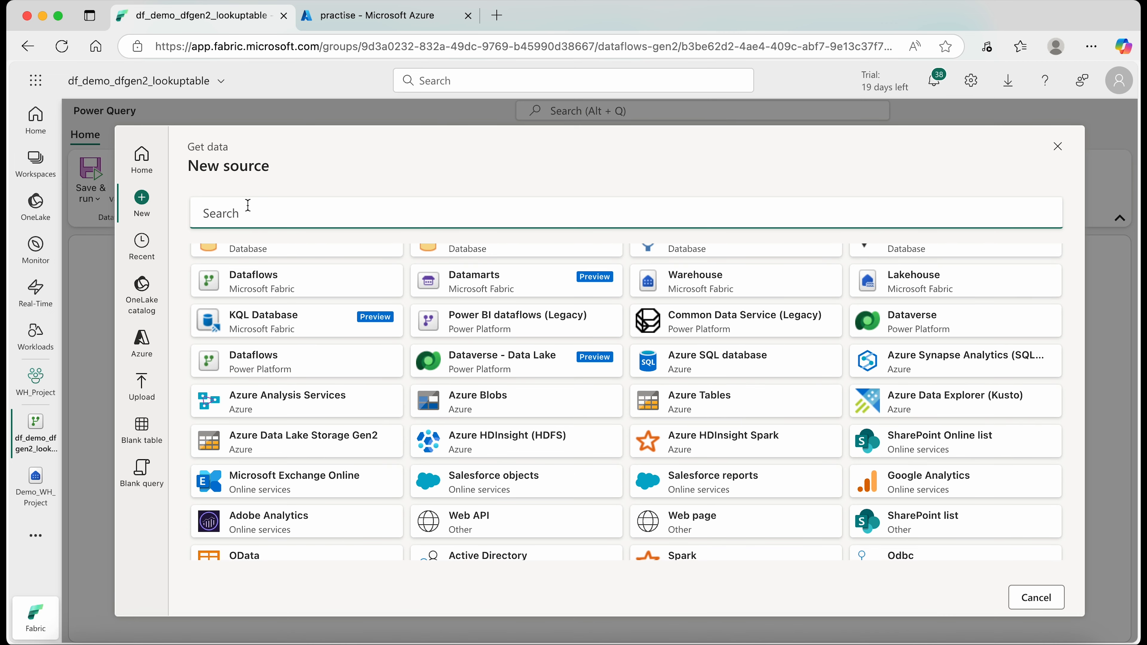
text(gen2)
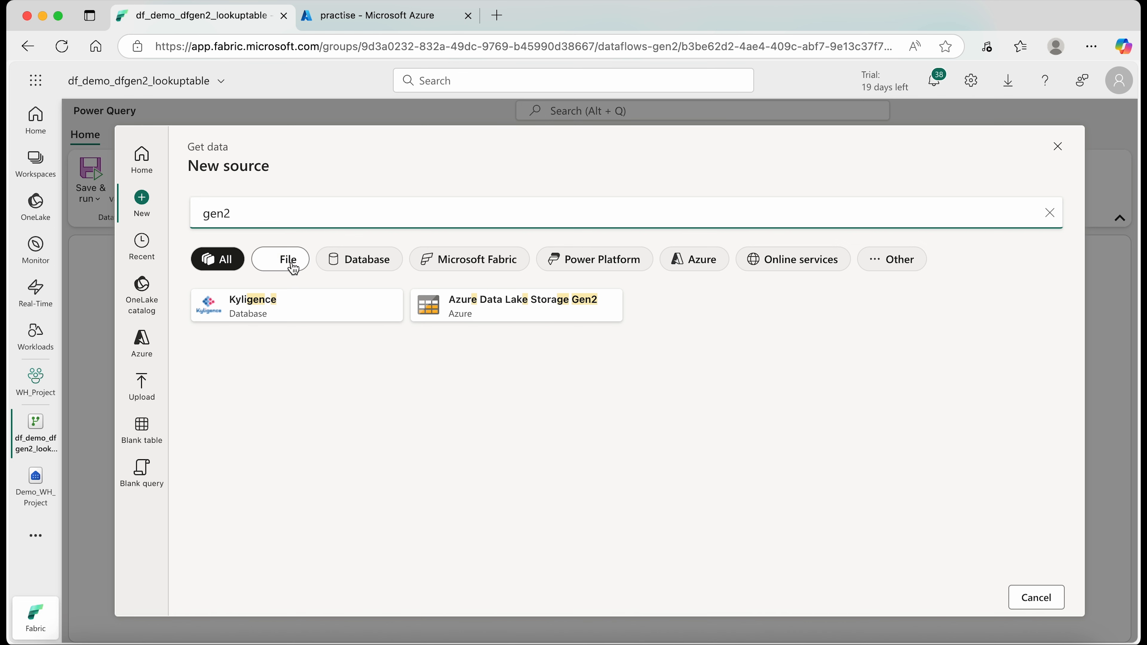
click(510, 313)
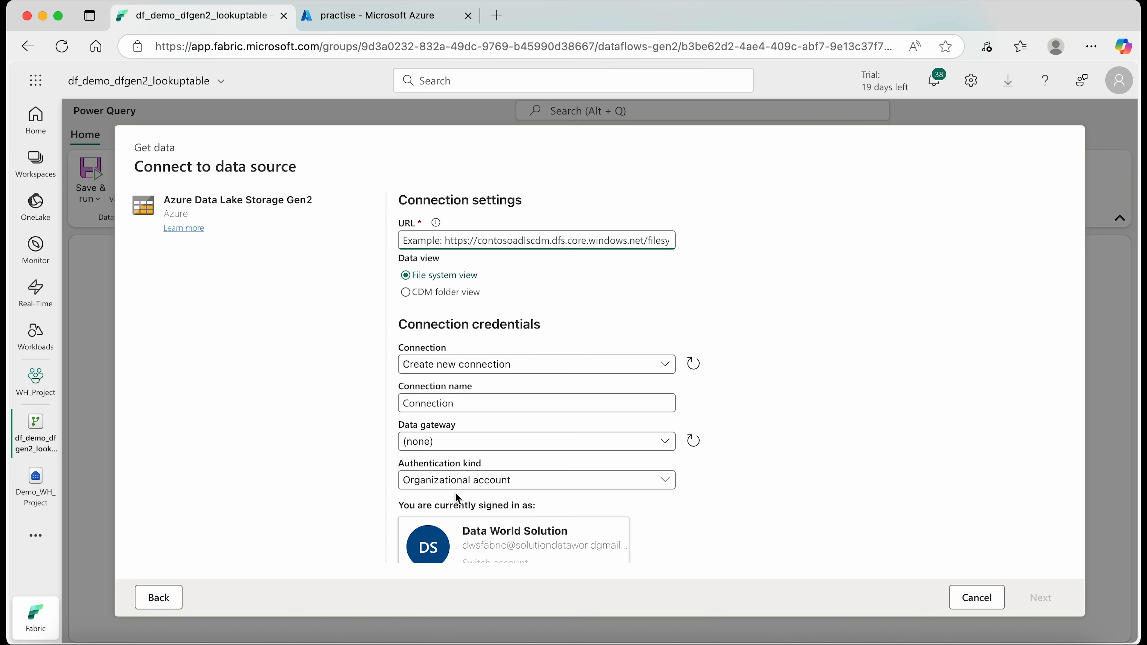
- Switch to the Azure portal and copy the URL of taxi_zone_lookup.csv from its blob properties
scroll(455, 492, down, 2)
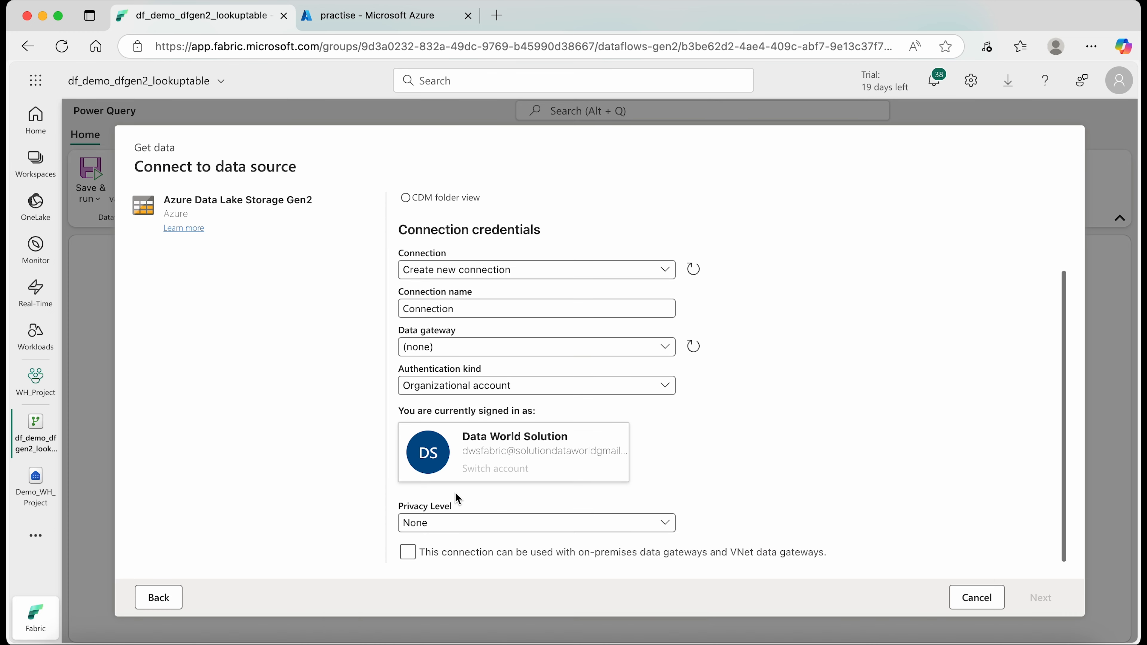
click(380, 27)
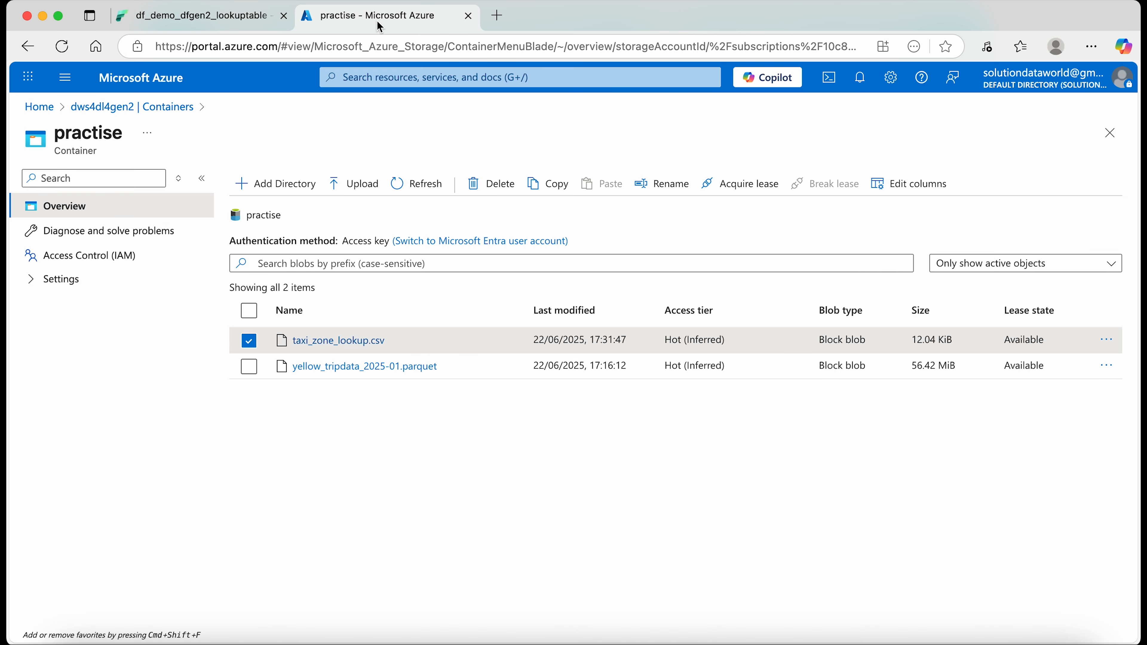
click(335, 341)
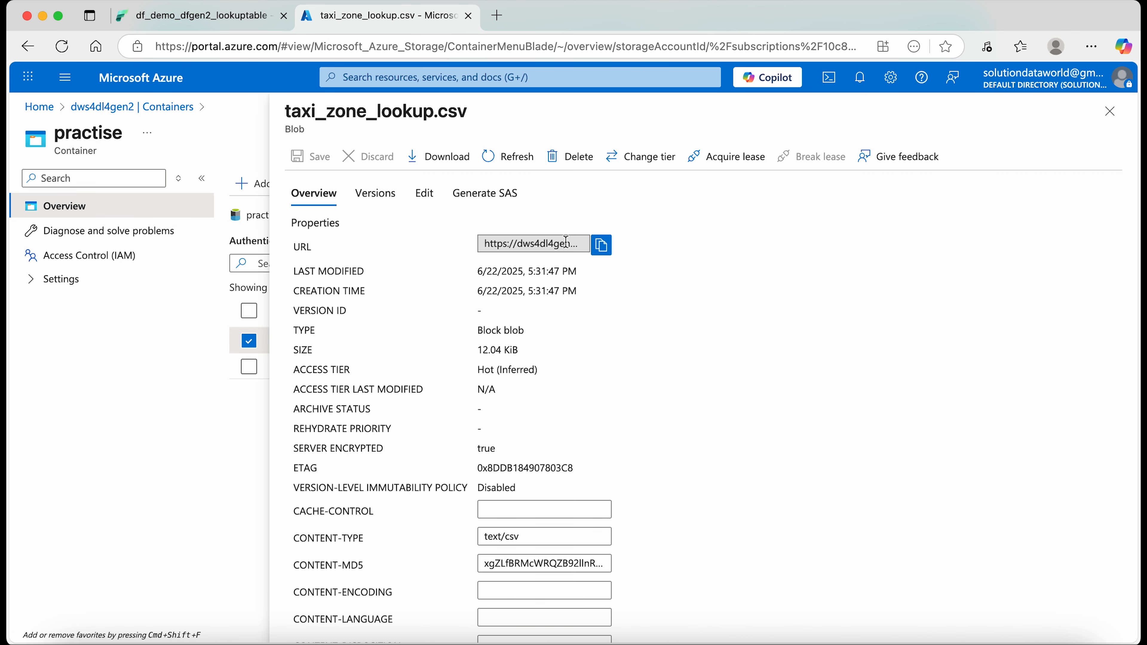
click(603, 247)
- Return to Fabric and paste the copied taxi_zone_lookup.csv address as the URL in the data source's connection settings
click(208, 18)
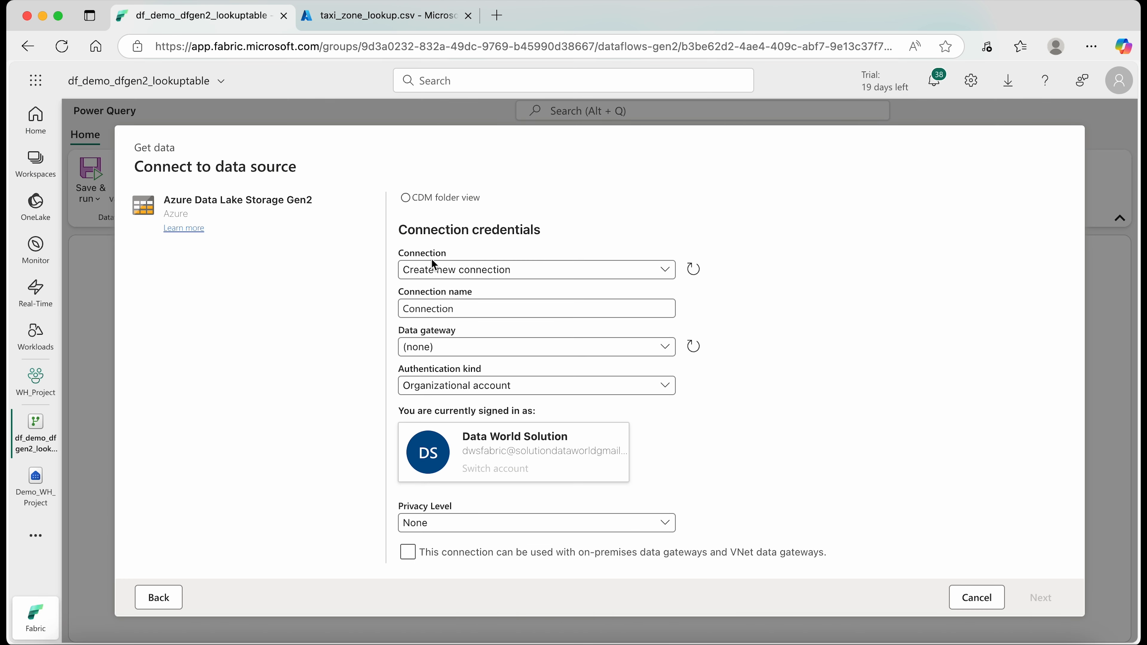
click(425, 270)
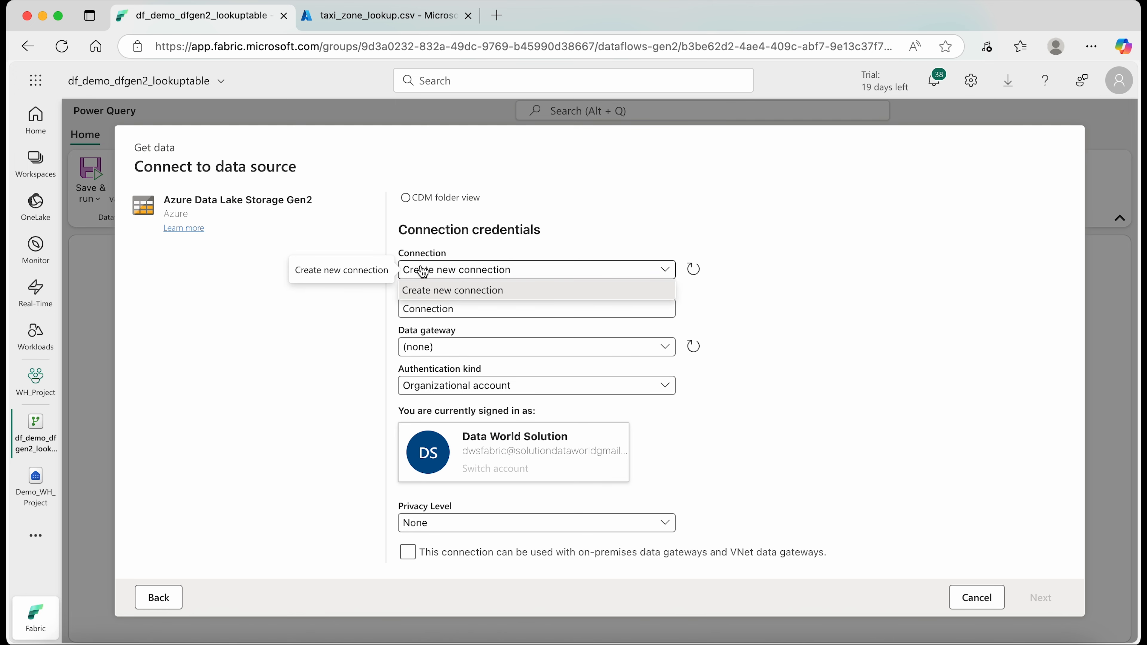
click(406, 276)
click(420, 270)
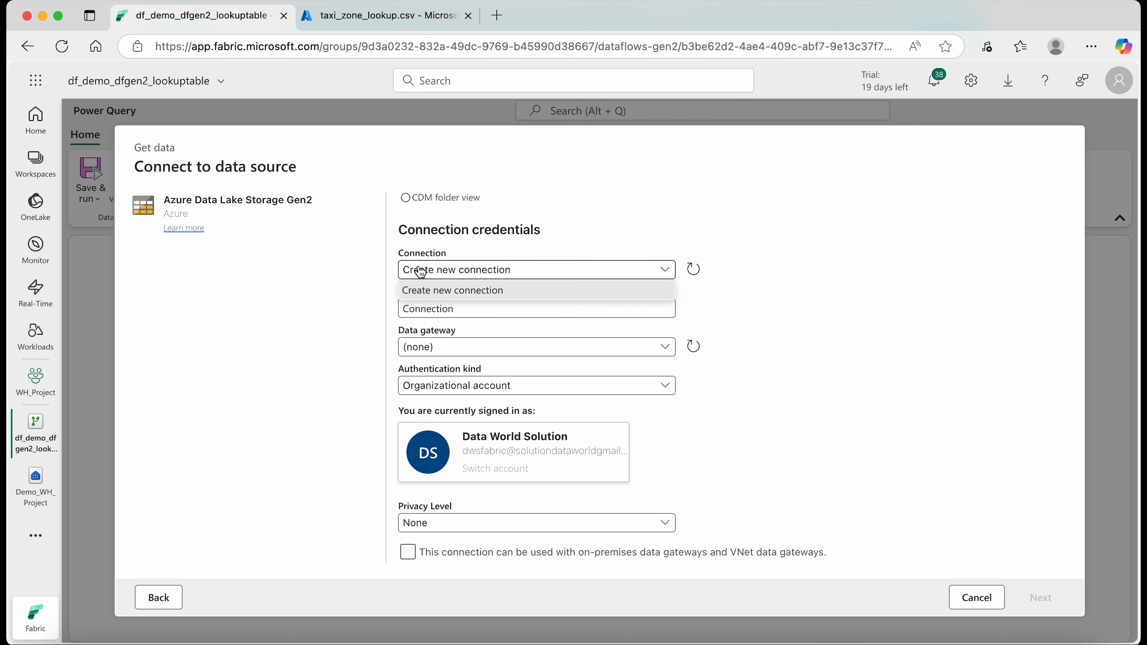
scroll(461, 241, up, 3)
click(415, 239)
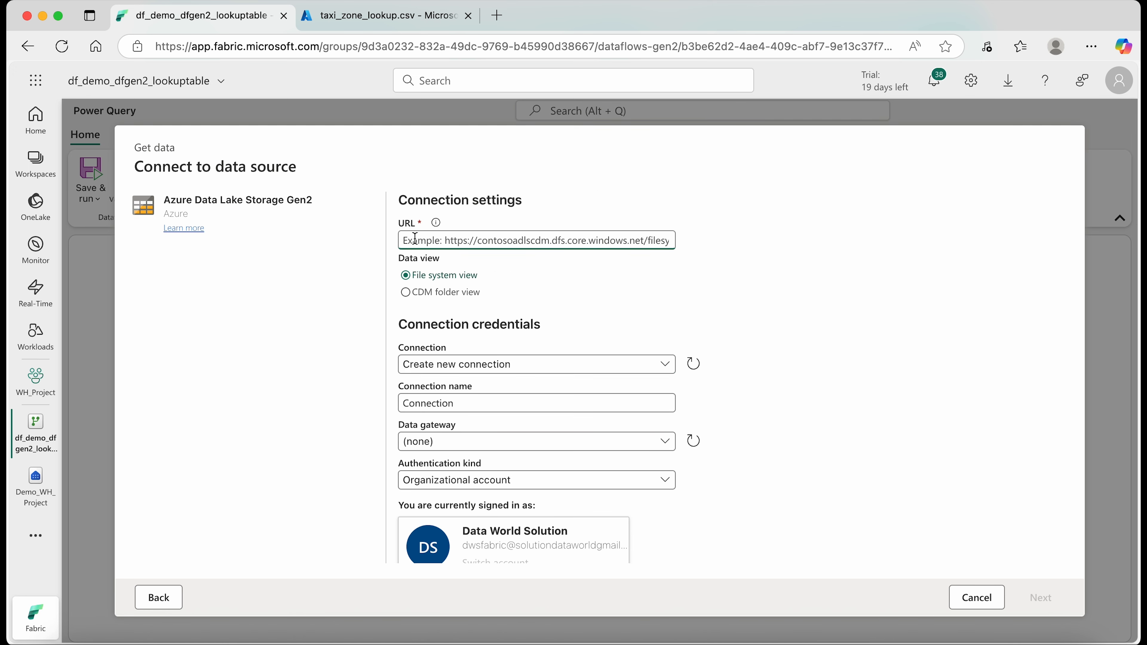
key(super+v)
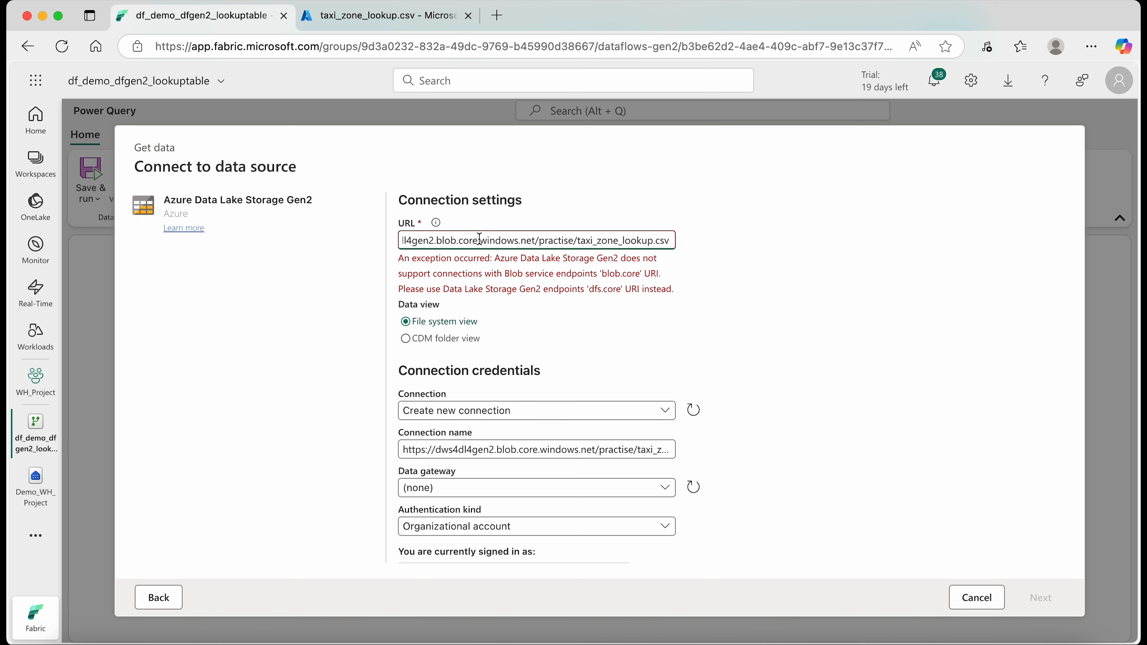
- Replace blob with dfs in the data source URL so it uses the dfs.core.windows.net endpoint
scroll(479, 239, left, 2)
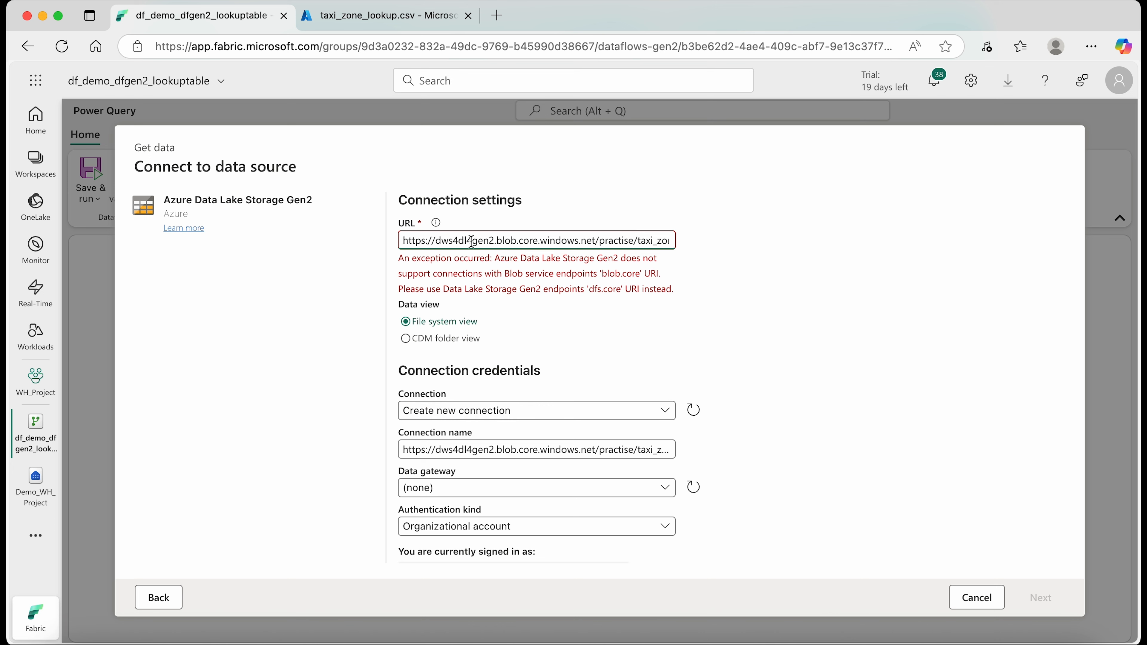
click(518, 240)
key(BackSpace)
key(BackSpace)
key(BackSpace)
key(BackSpace)
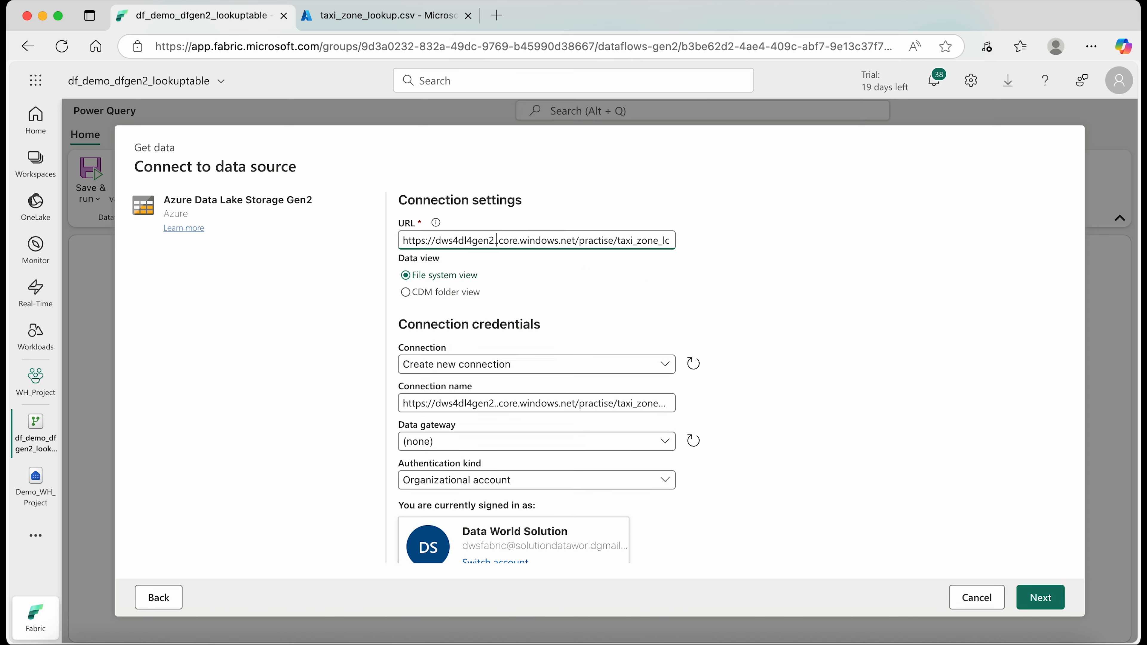
text(dfs)
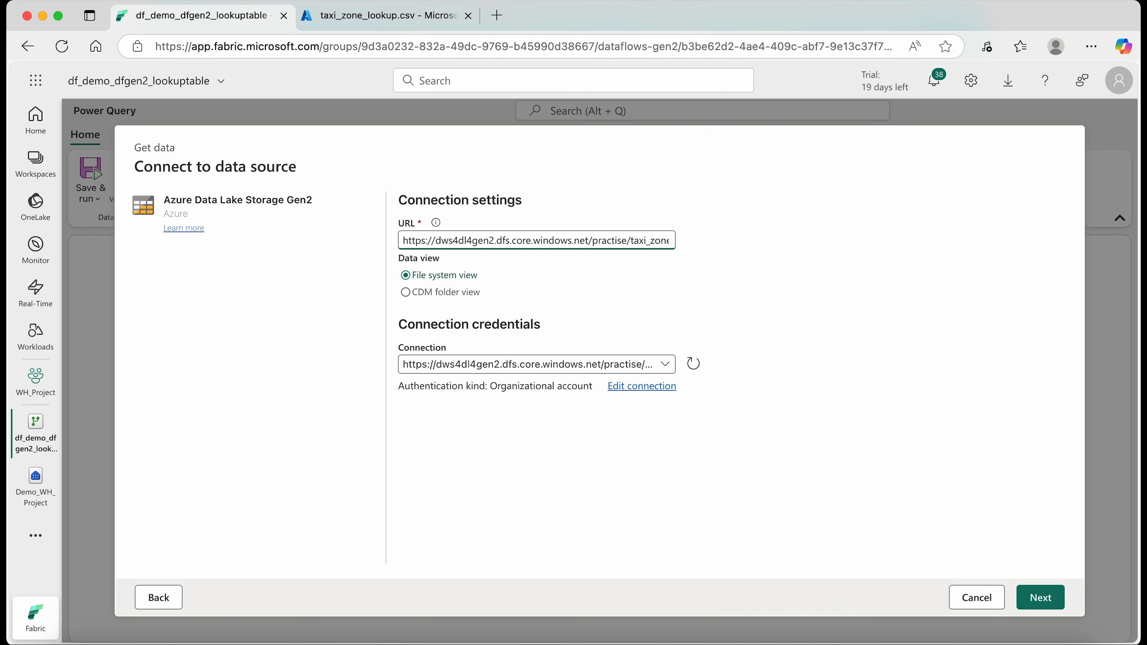
- Set up a new connection named dataflow gen2 connection with Organizational account as its authentication kind
click(506, 367)
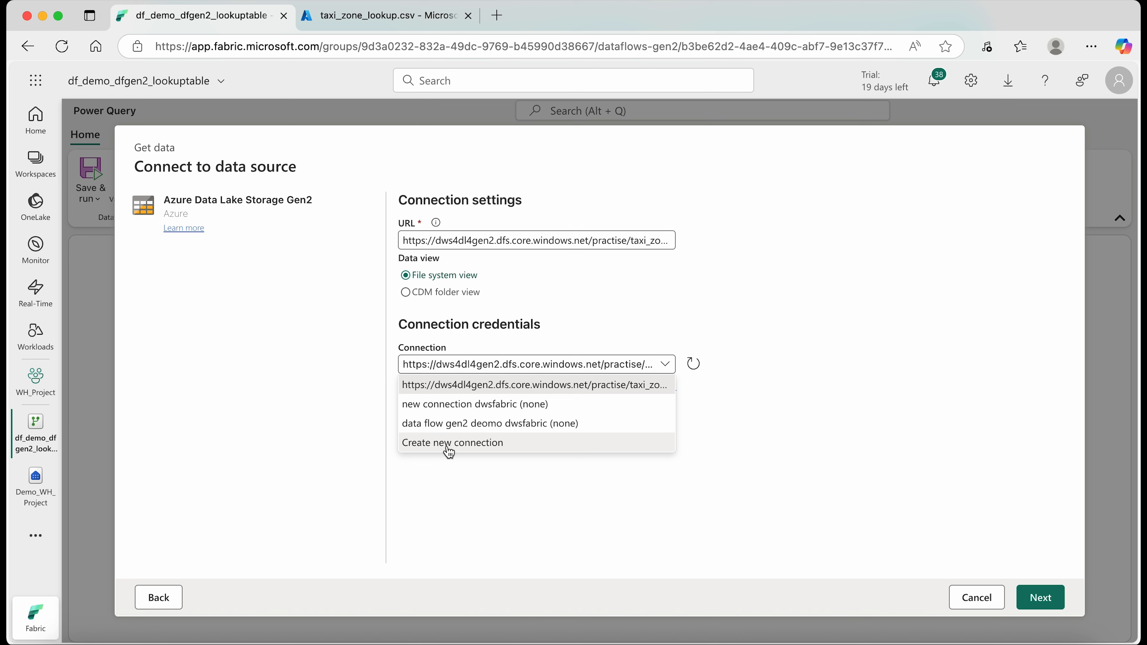
click(475, 446)
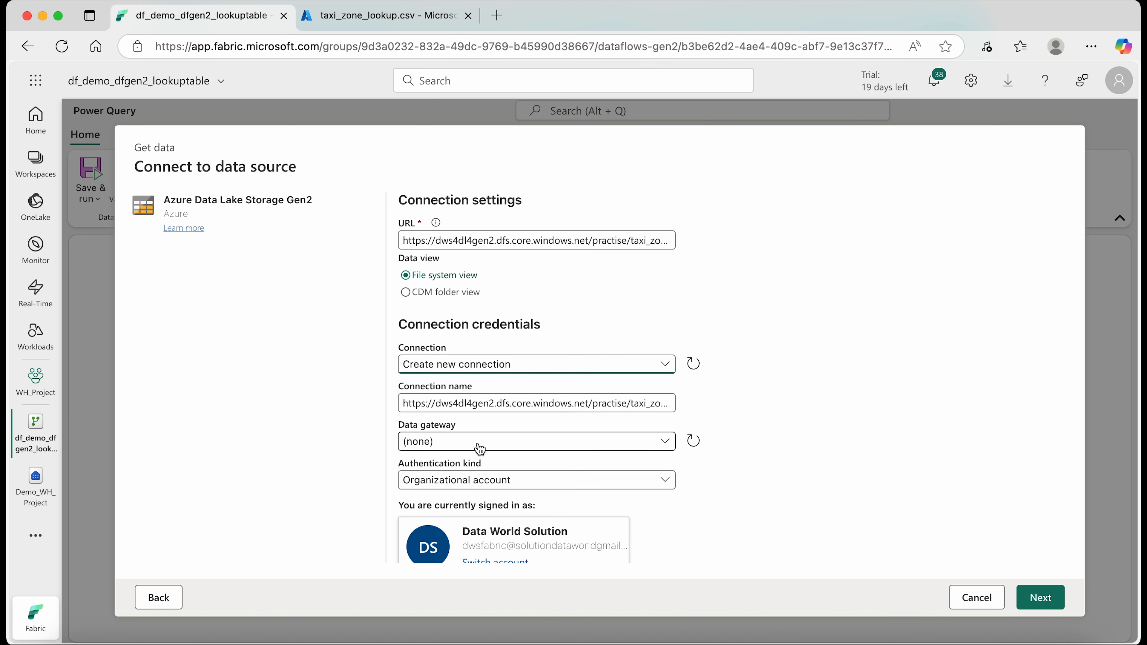
triple_click(517, 400)
text(dataflow gen2 connection)
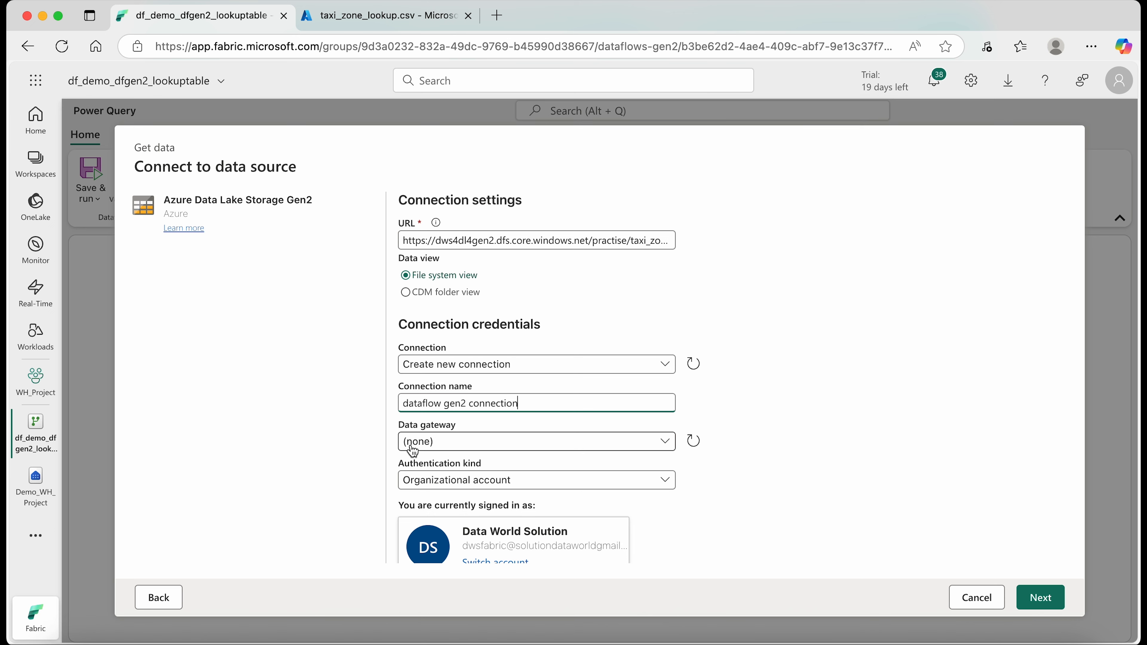
scroll(414, 434, down, 2)
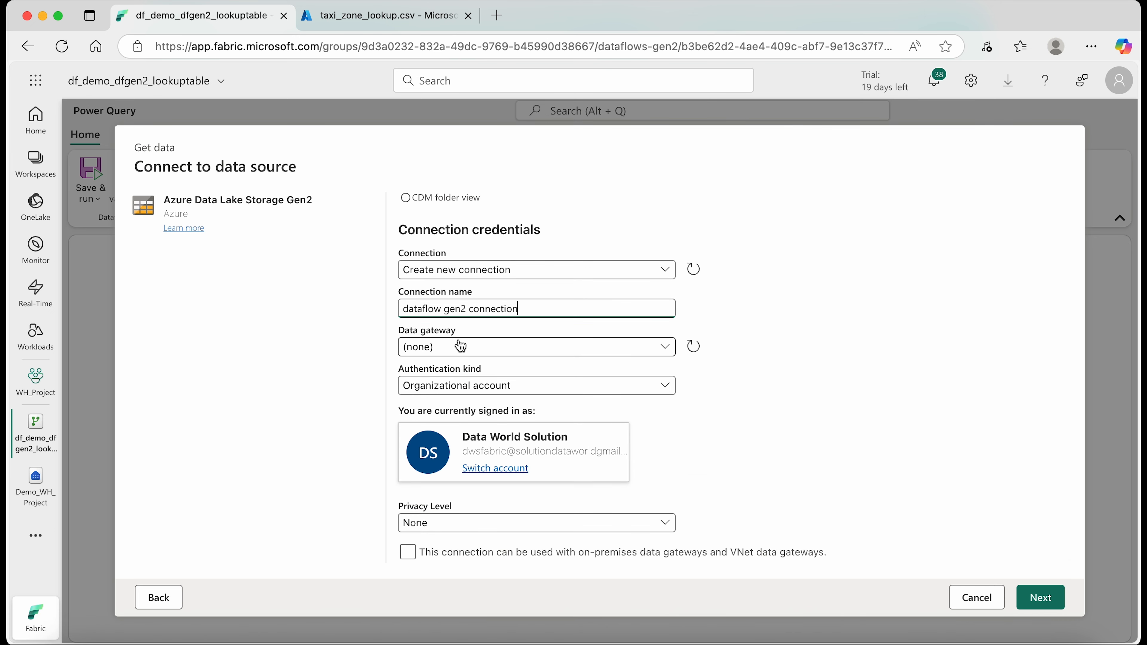
click(468, 388)
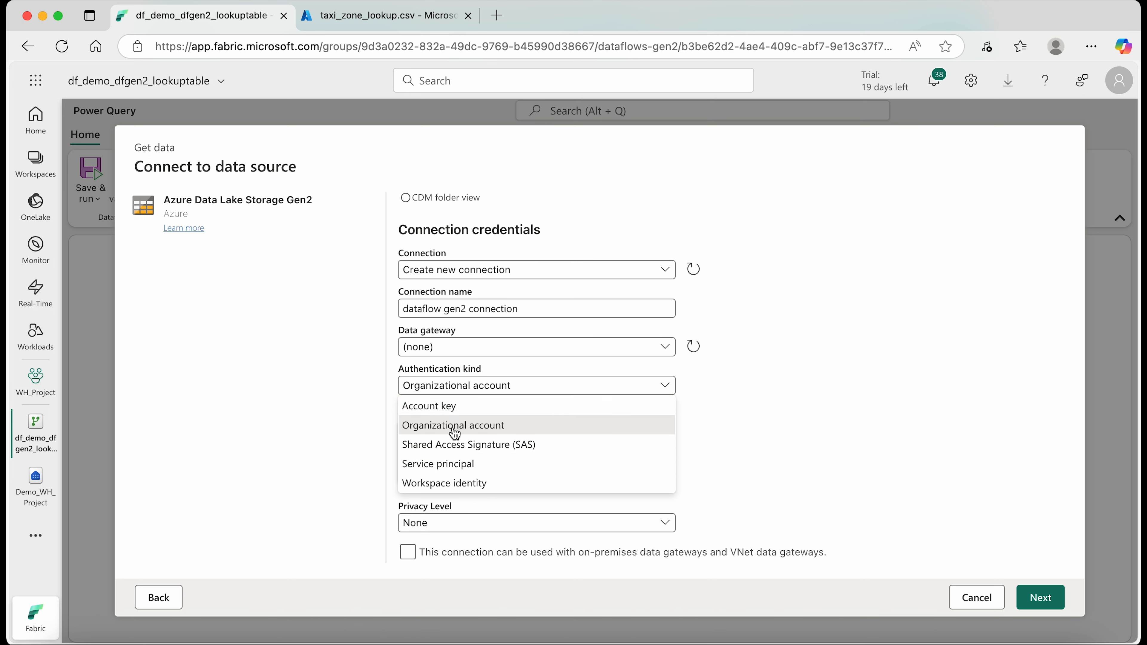
click(506, 429)
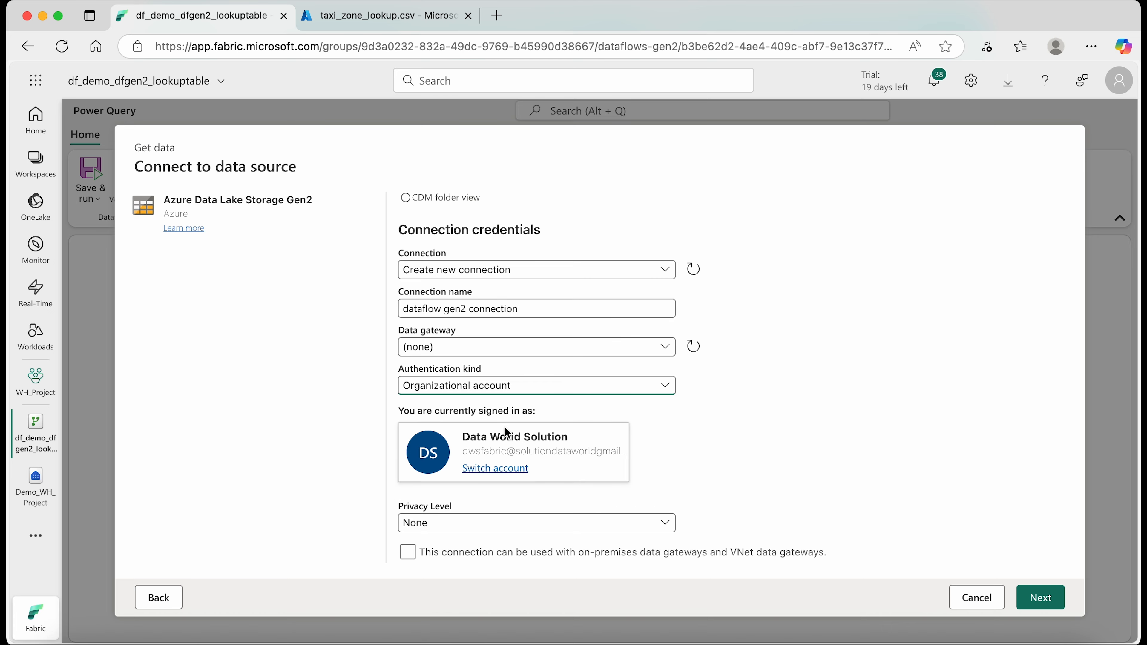
- Switch to the Azure portal and review the Generate SAS options for taxi_zone_lookup.csv without generating a token
click(353, 19)
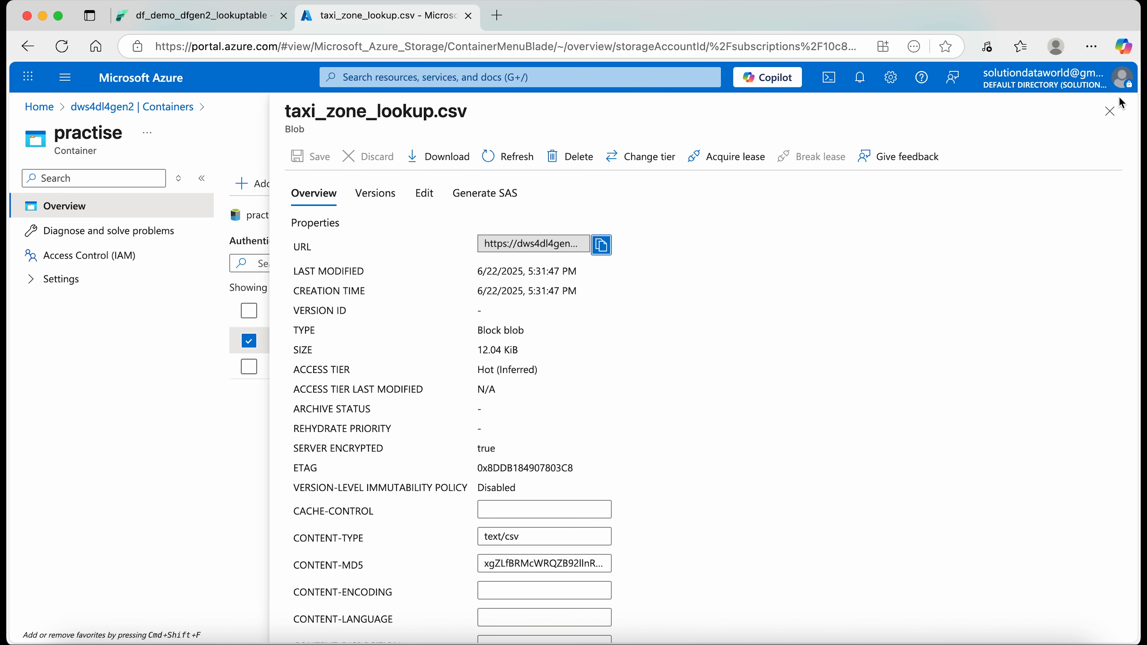
click(1110, 111)
click(1107, 341)
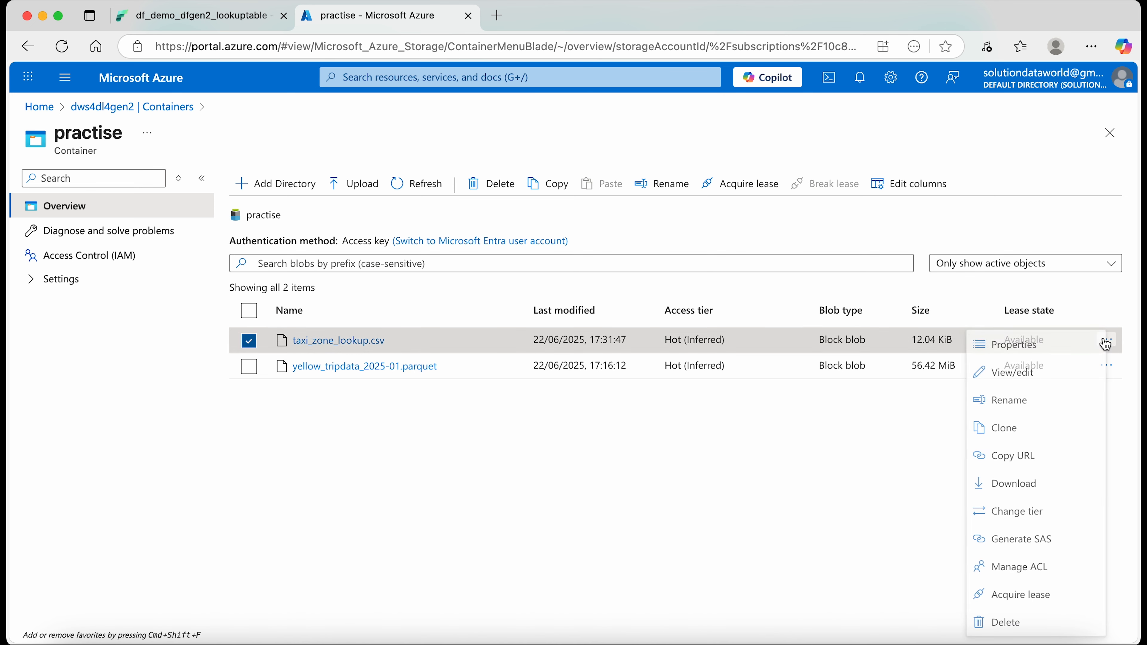
click(1022, 542)
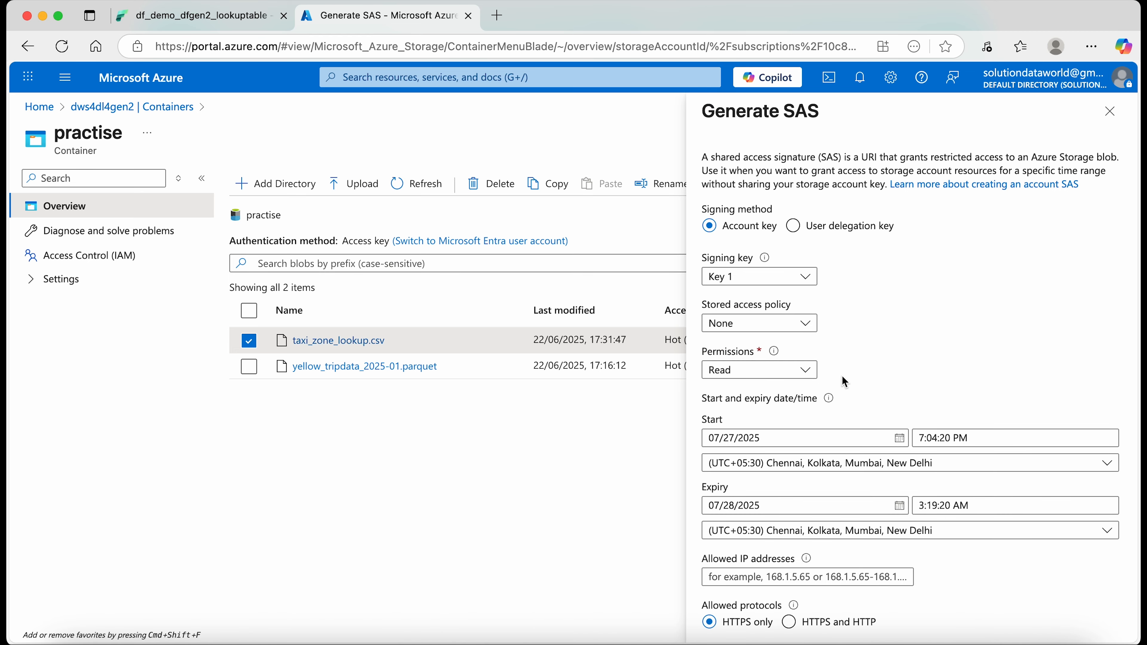
scroll(844, 381, down, 3)
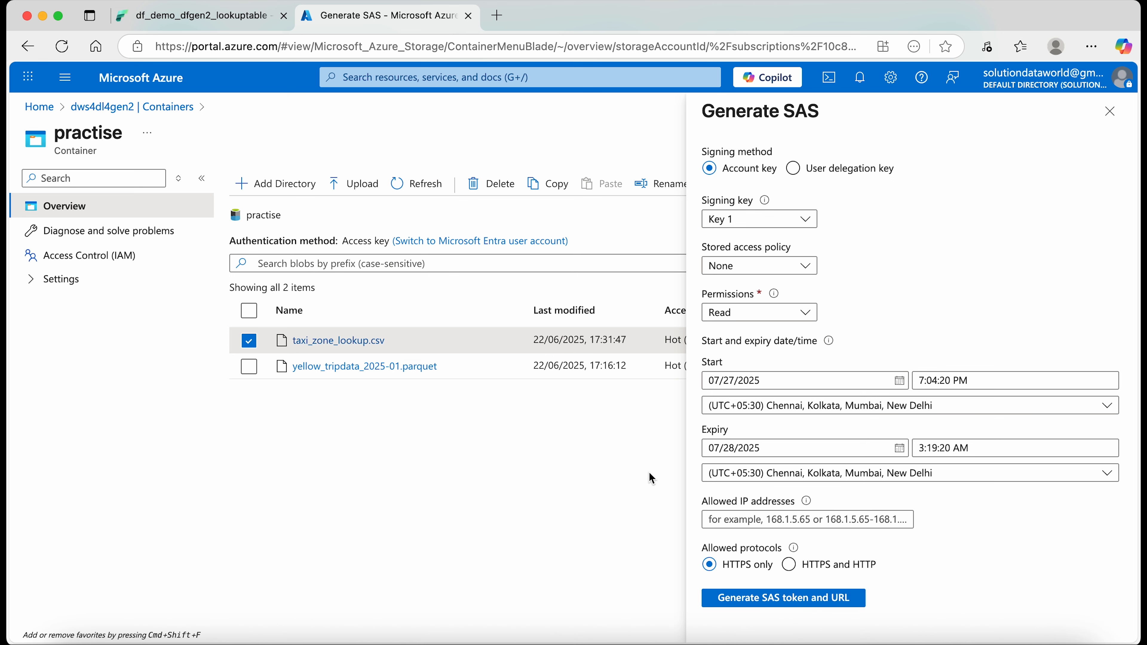
click(1112, 118)
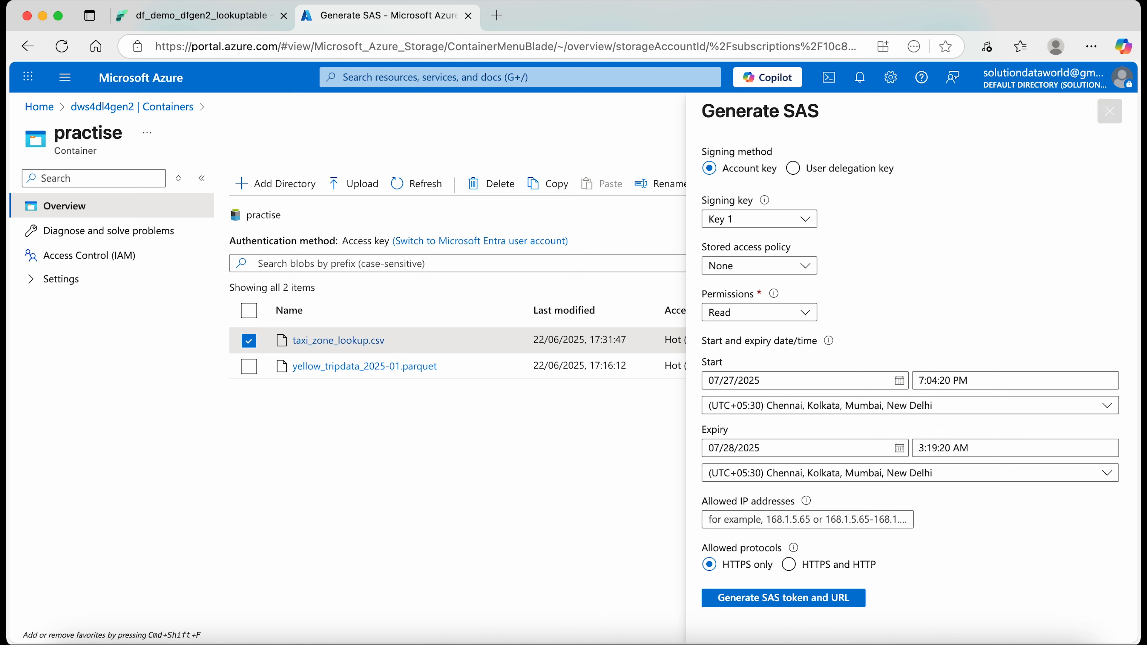
- View the Access keys page of the dws4dl4gen2 storage account
click(89, 110)
scroll(41, 524, down, 2)
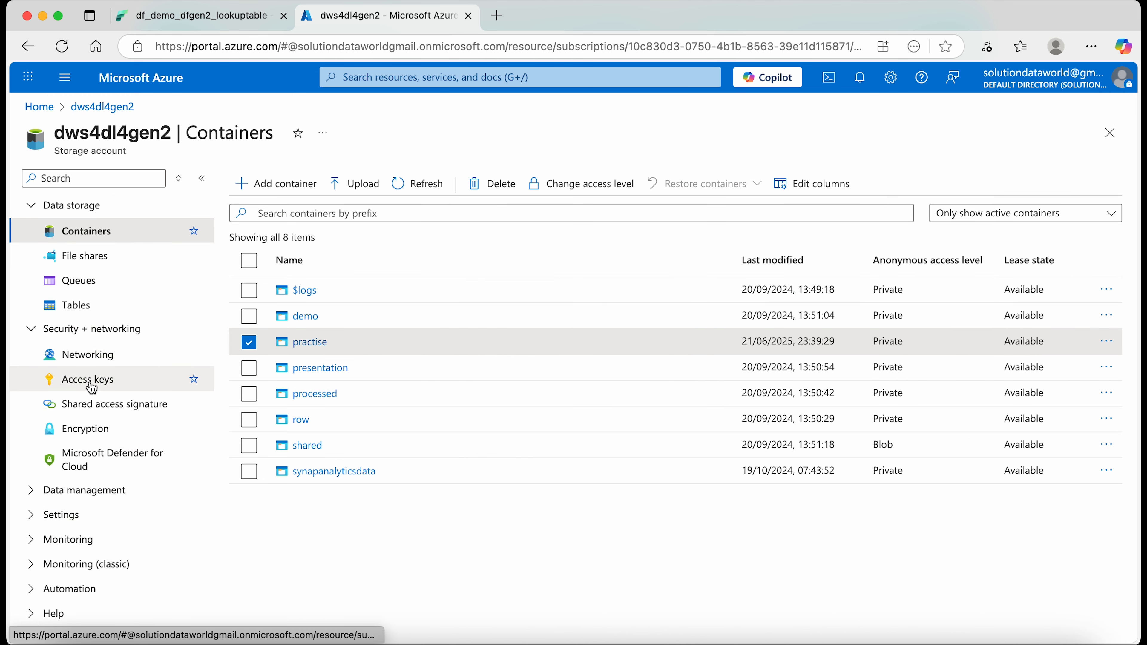
click(80, 386)
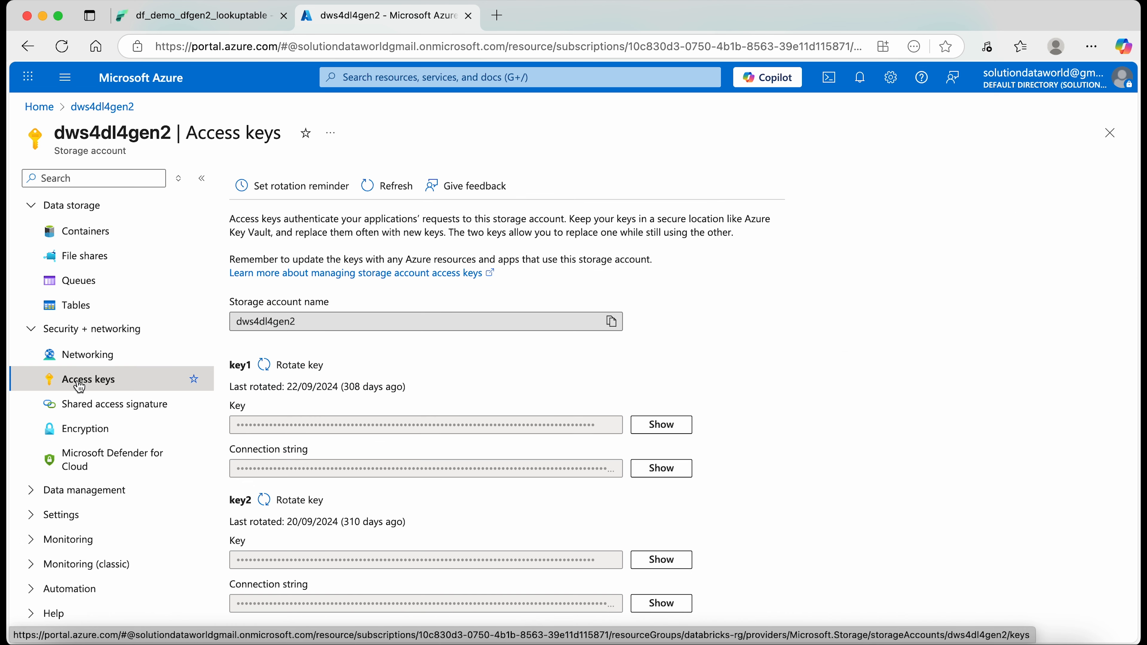
scroll(194, 429, up, 6)
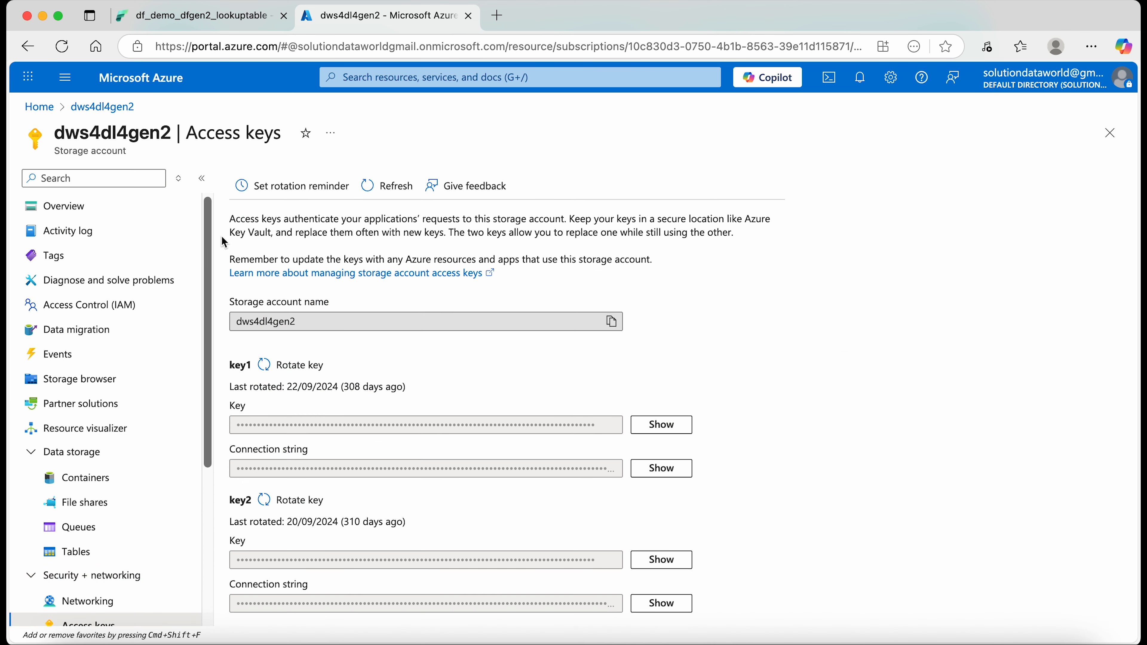
- Return to Fabric, keep the connection's privacy level at None and connect to the data source
click(226, 21)
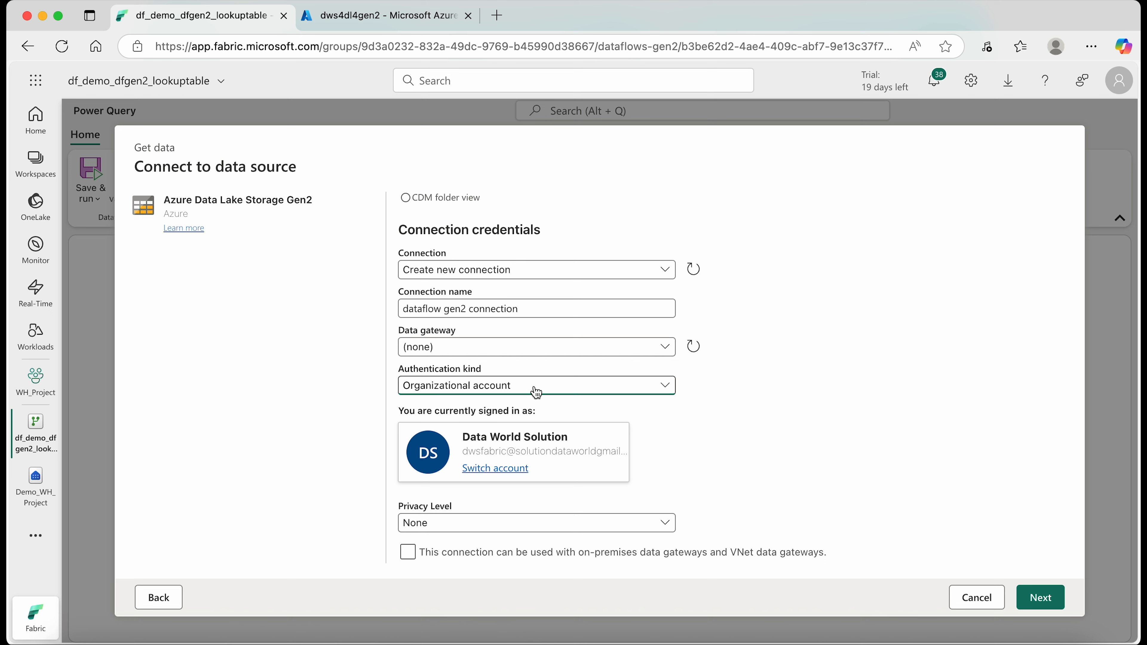
click(445, 526)
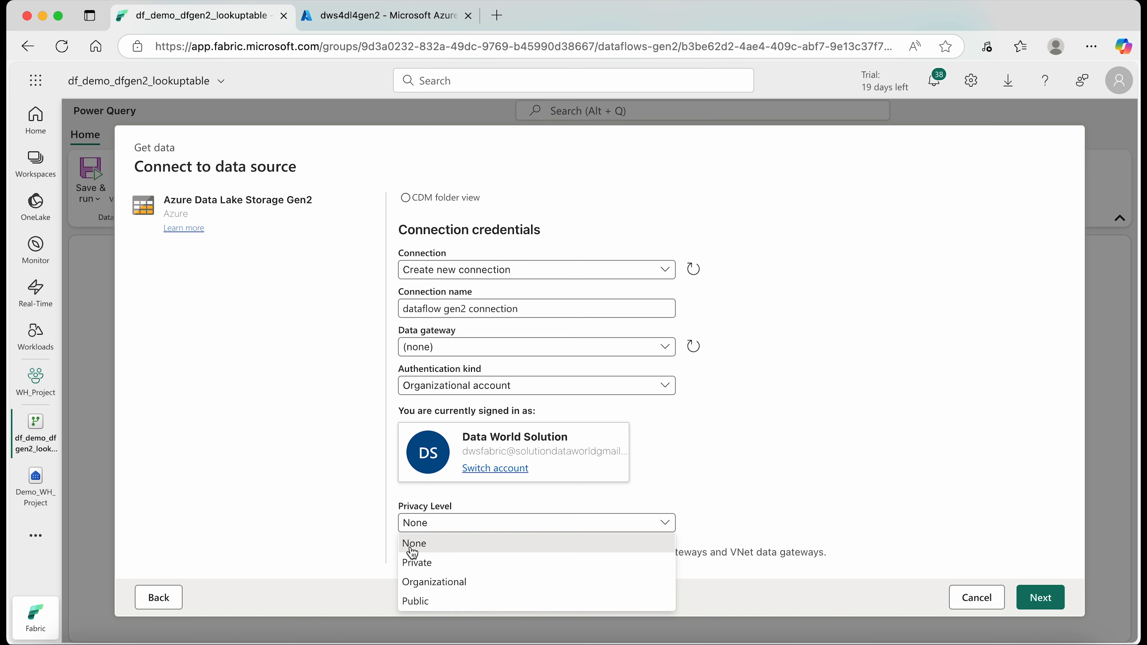
click(947, 496)
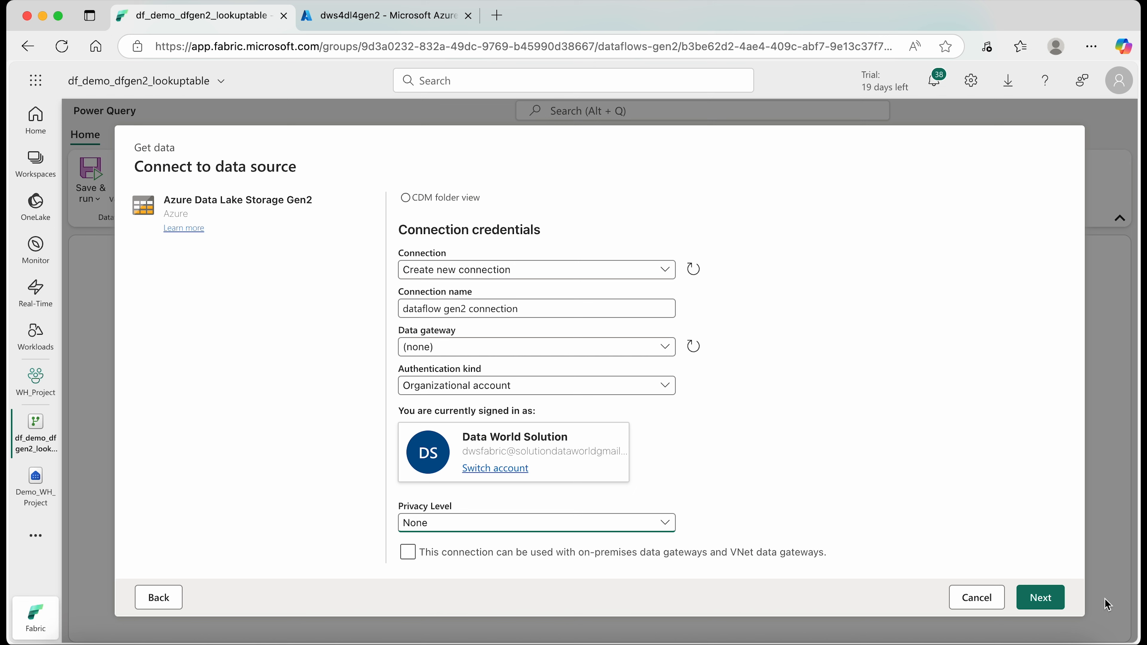
click(1043, 598)
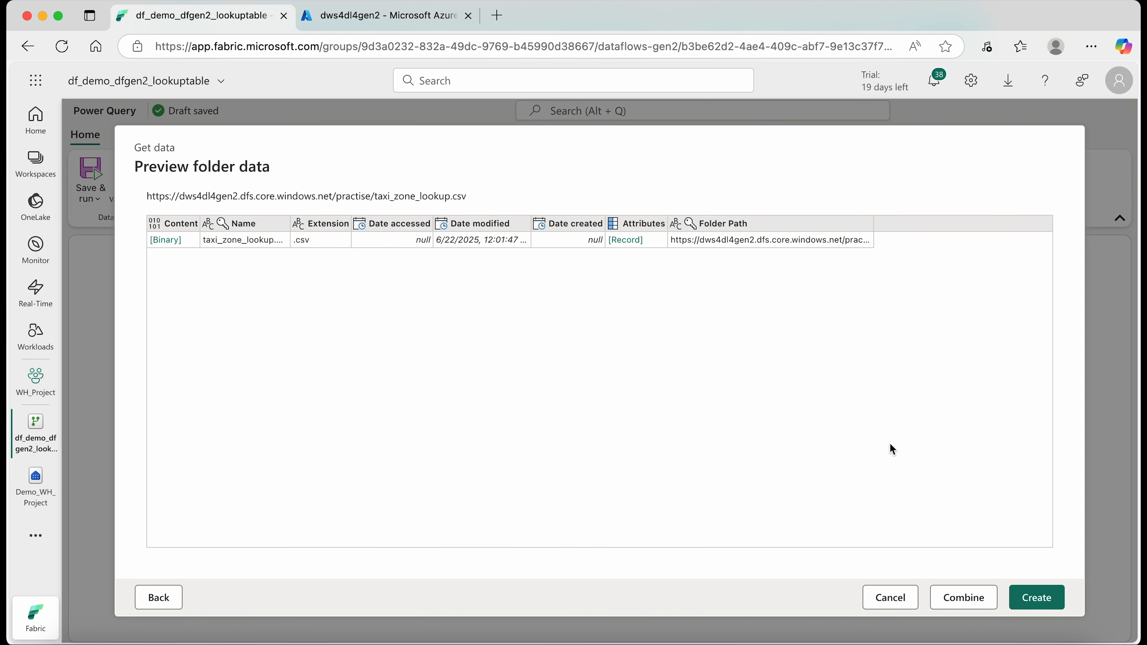
- Create the query from the folder preview and expand the binary content of taxi_zone_lookup.csv into a table
click(1040, 601)
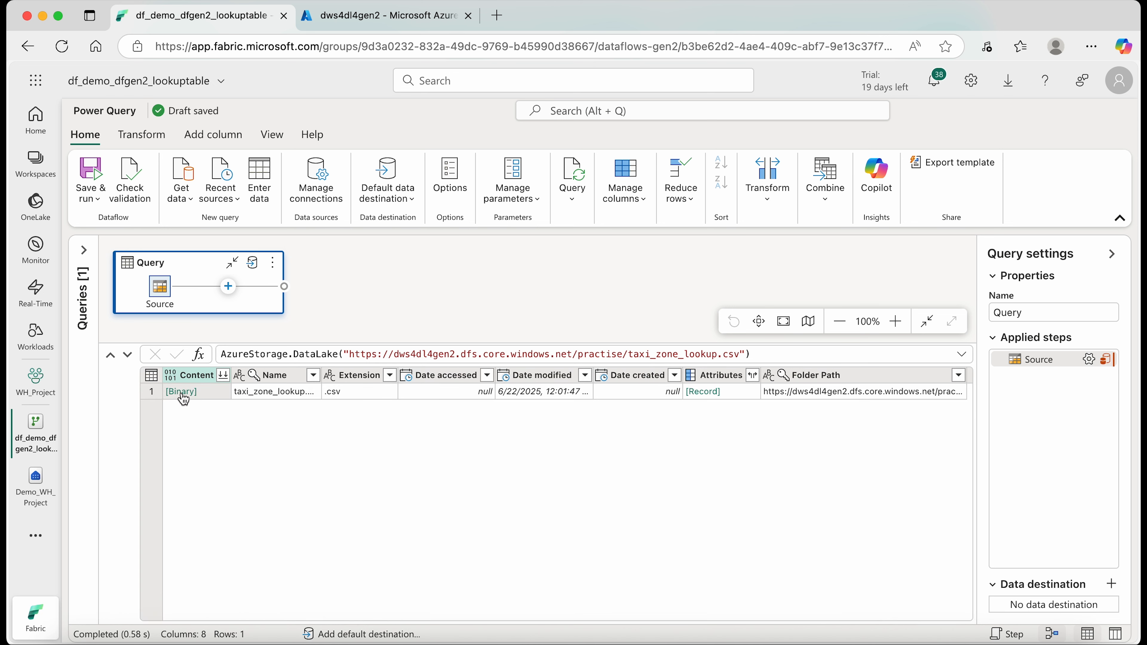
click(182, 391)
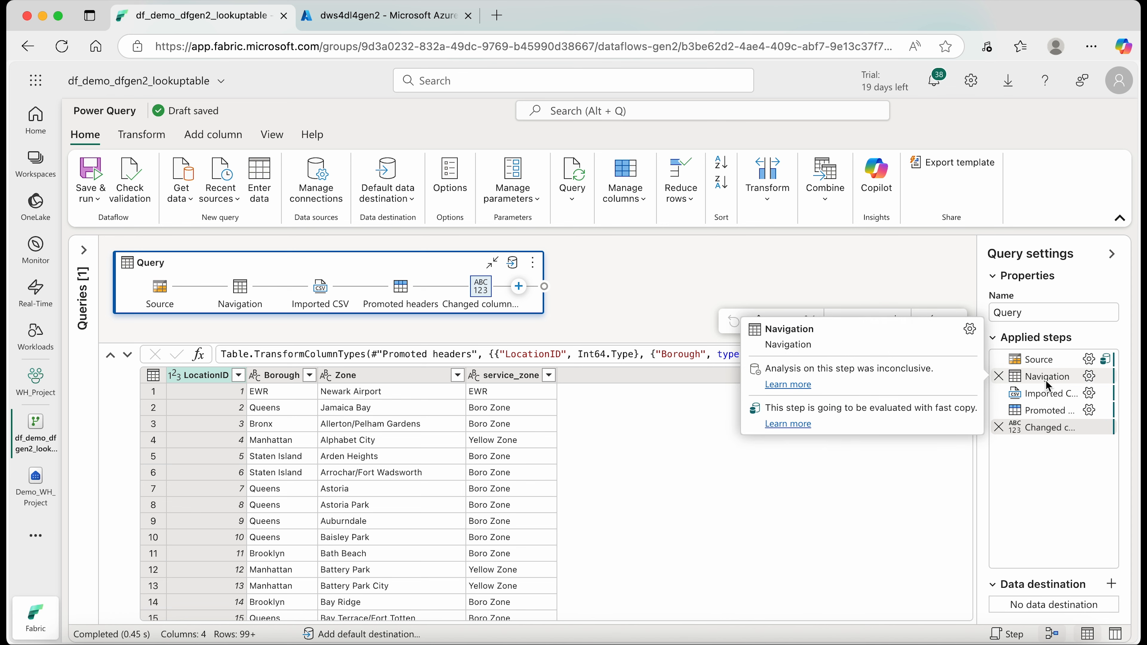
- Examine the query's applied steps, the loaded taxi zone rows and the available transform and add-column tools
mouse_move(1048, 392)
mouse_move(1041, 413)
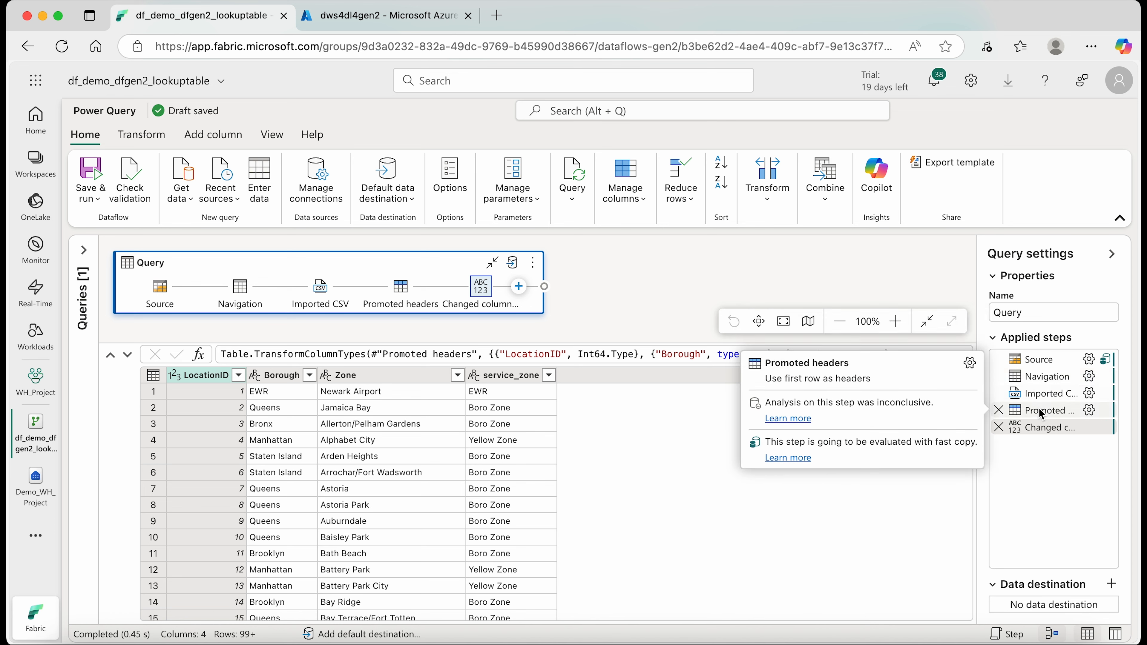
mouse_move(1038, 433)
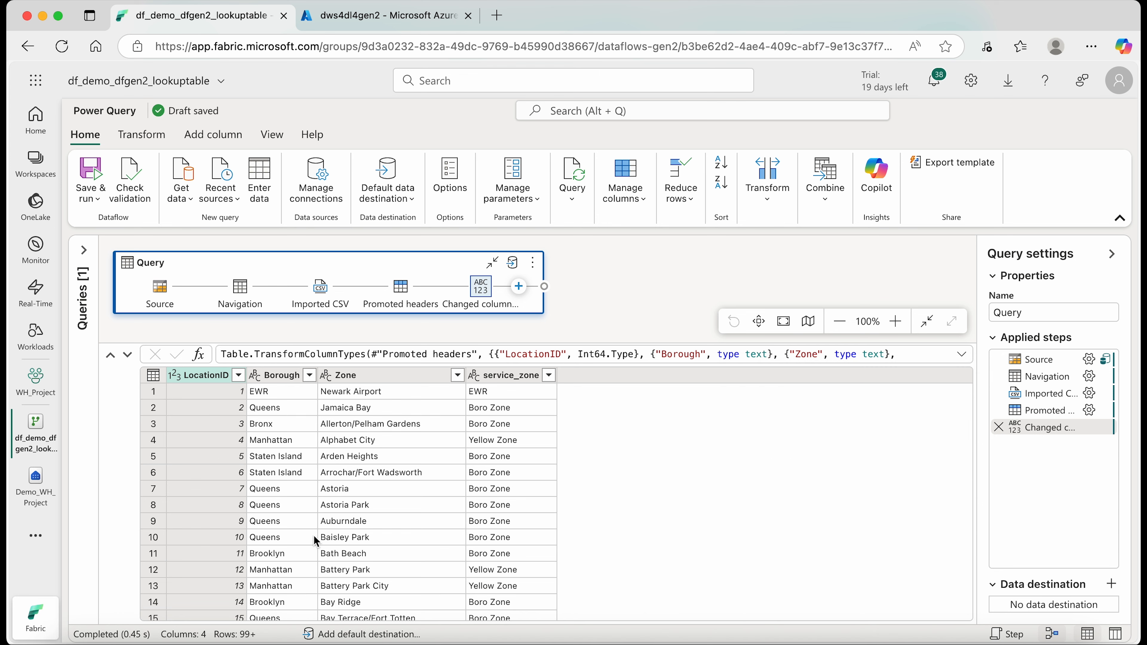
scroll(314, 537, down, 3)
scroll(315, 538, up, 3)
click(141, 136)
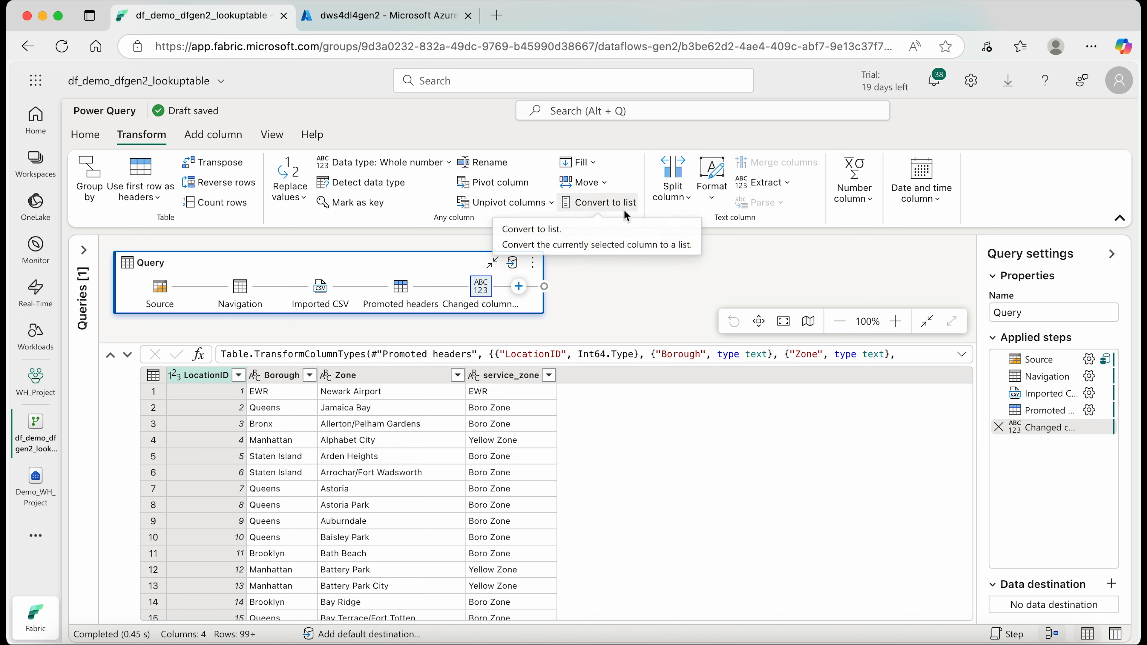
click(212, 135)
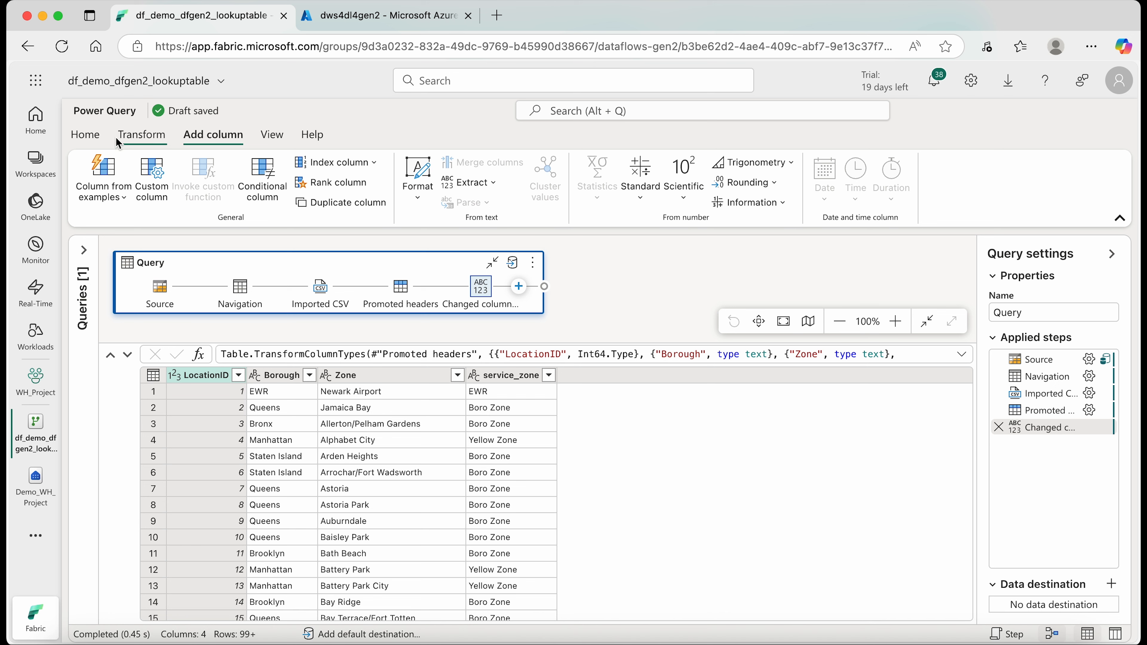
click(93, 140)
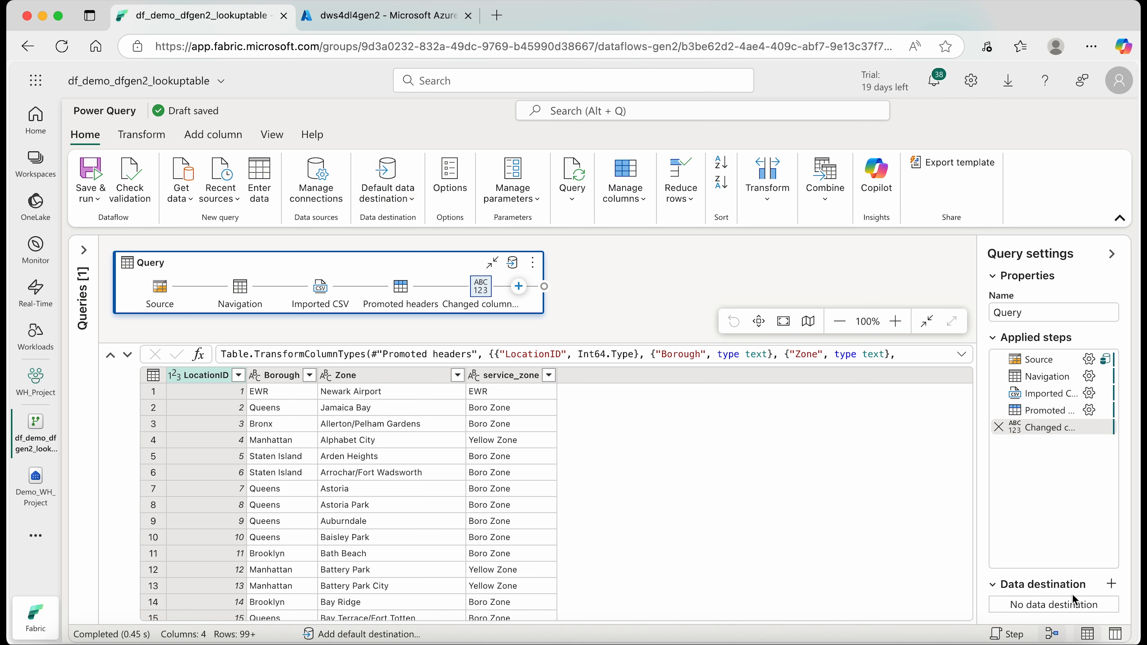
- Add a Microsoft Fabric Warehouse as the query's data destination, using the existing warehouse connection
click(1112, 585)
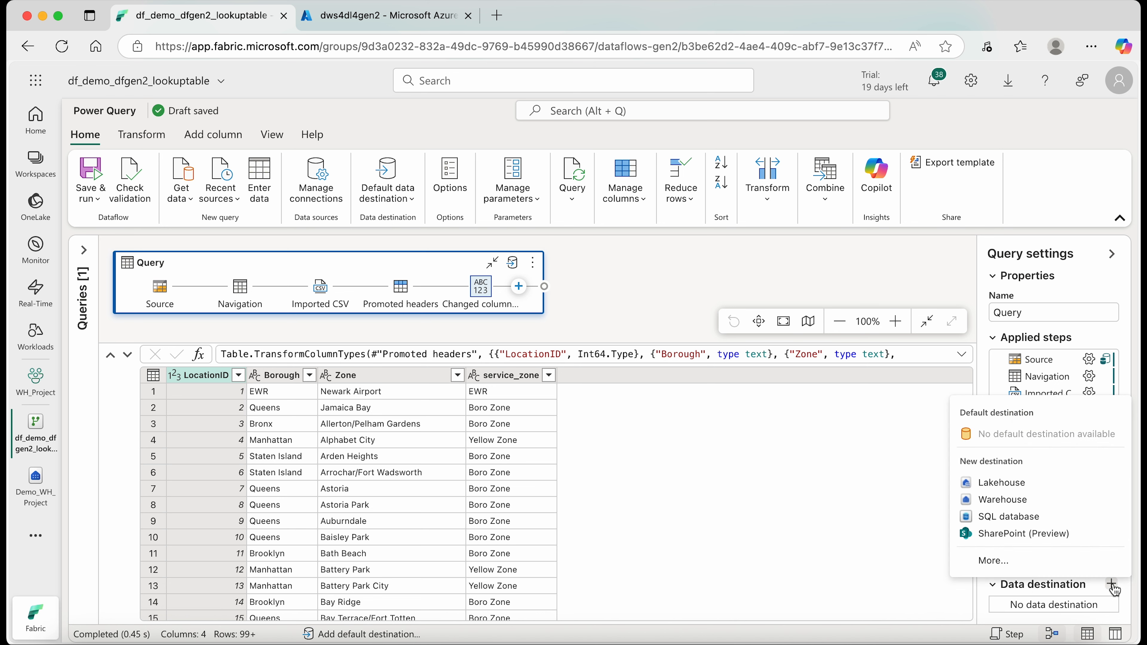
click(993, 561)
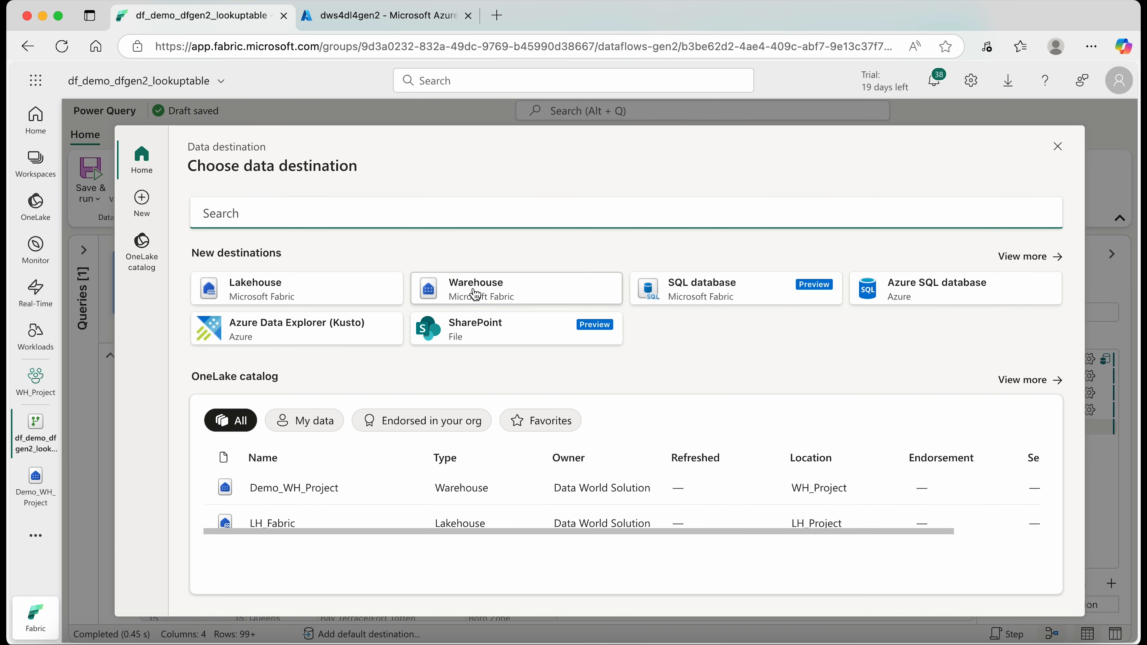
click(1024, 256)
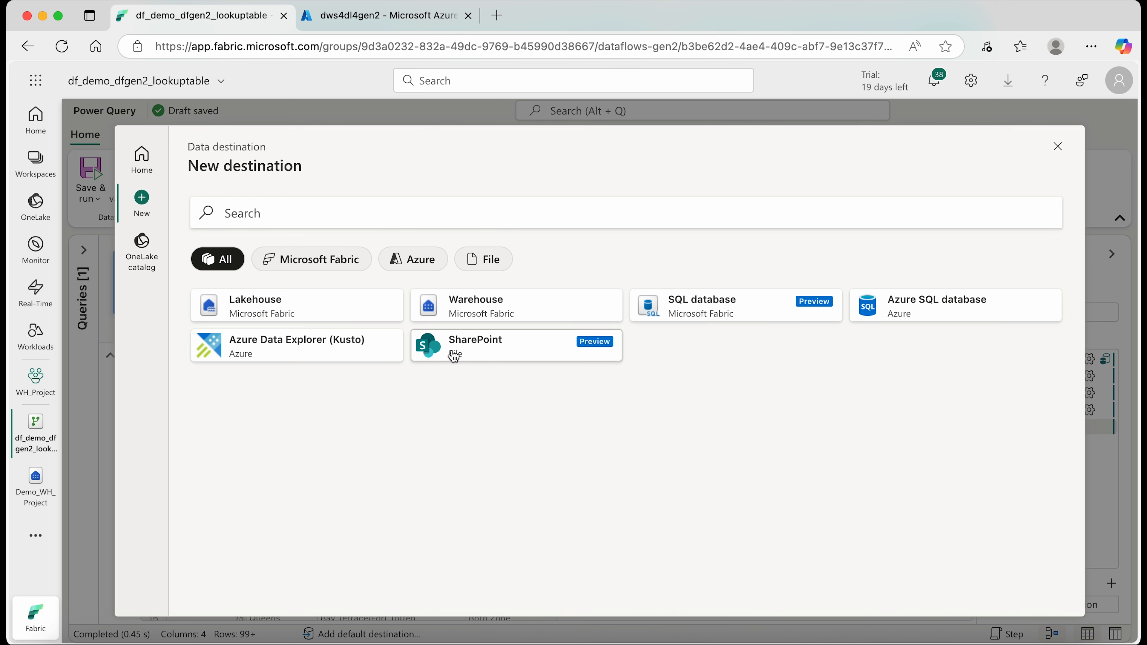
click(497, 312)
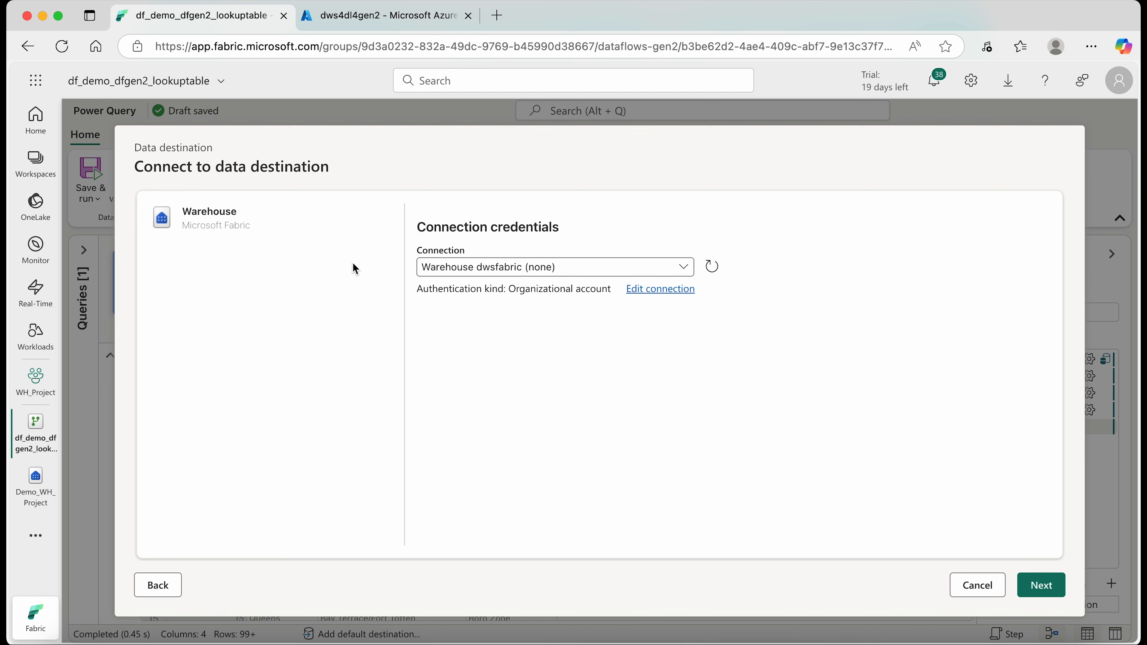
click(1049, 587)
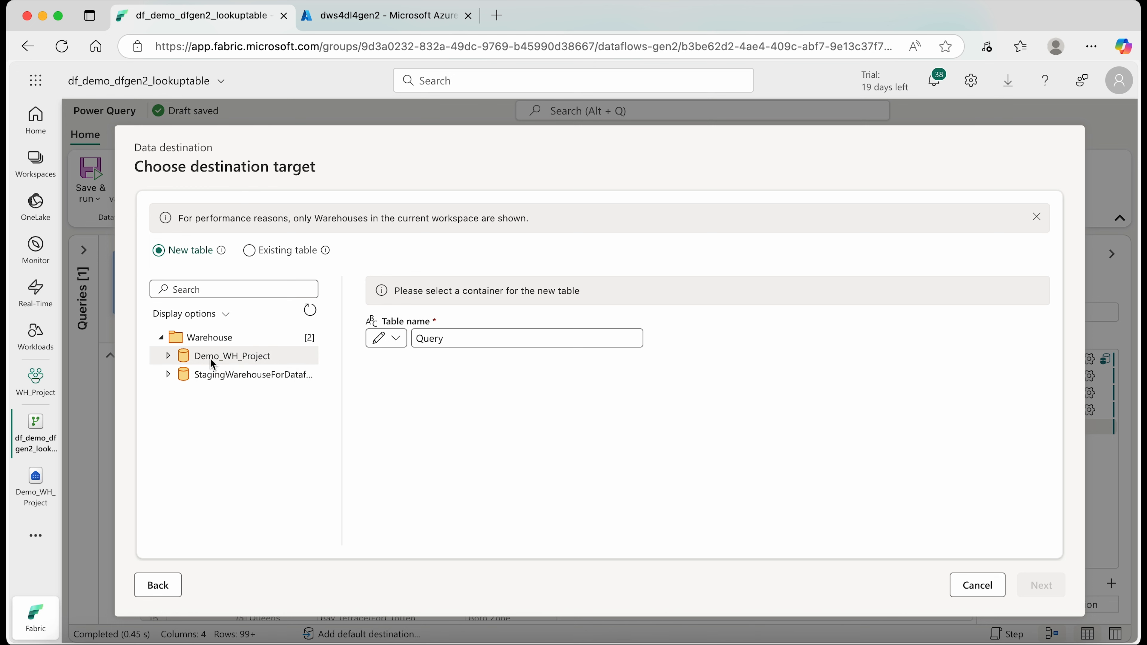
- Choose Demo_WH_Project as the destination for a new table named tb_demo_dataflowgen2_dlgen2
click(253, 358)
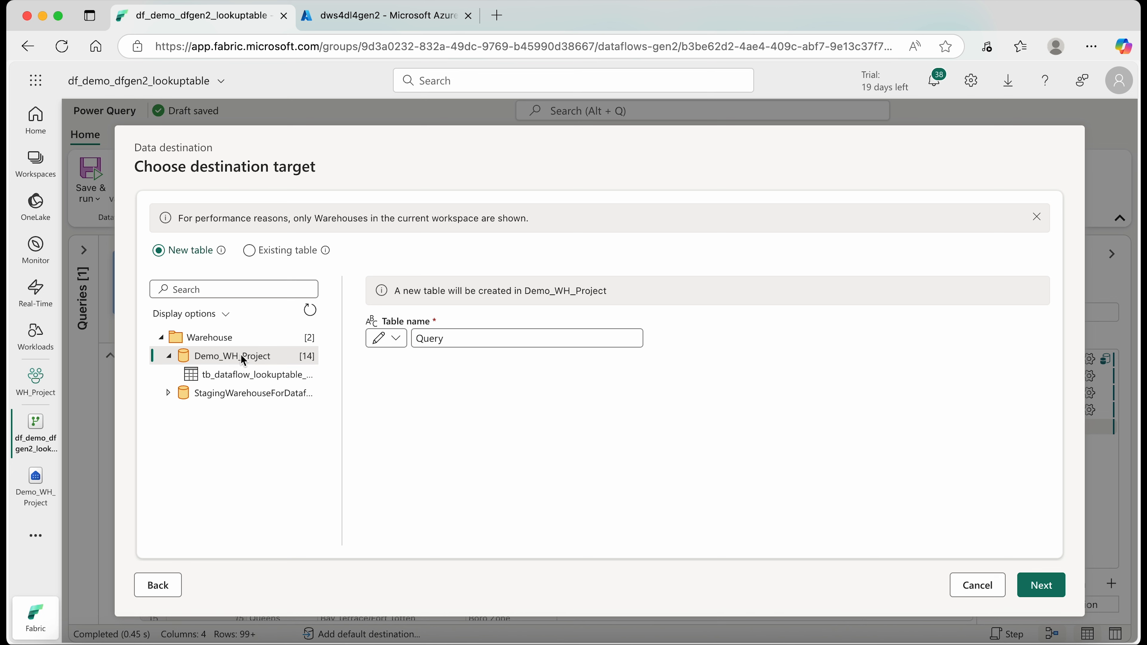
click(529, 338)
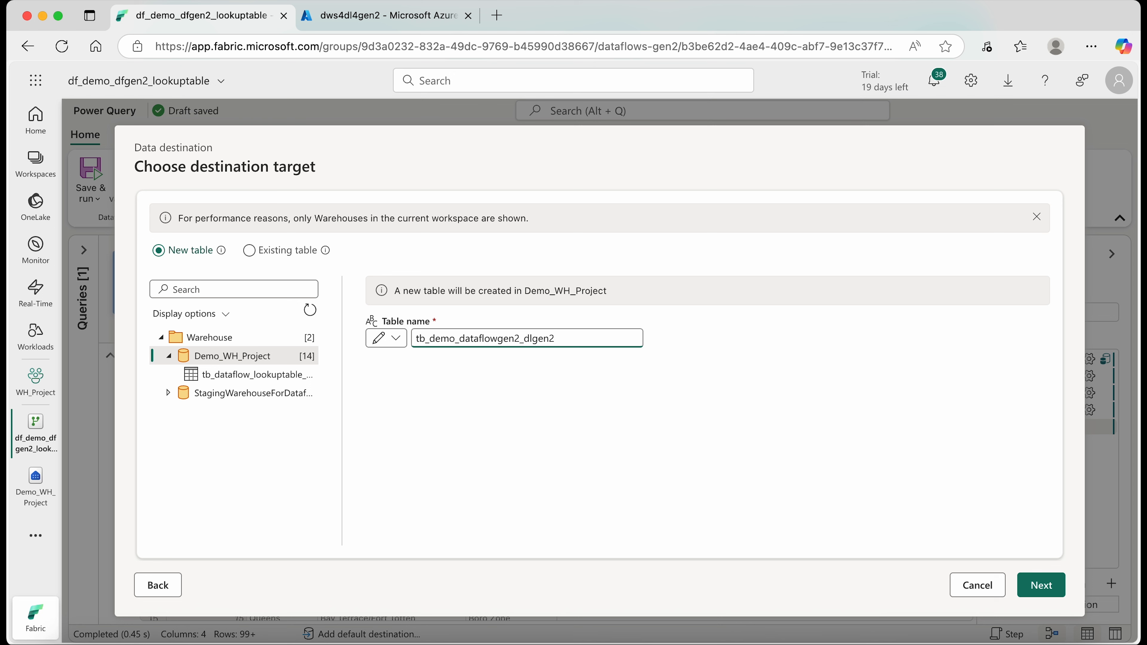
- Set the destination table's update method to Append, review the column mapping and save the destination settings
click(1042, 586)
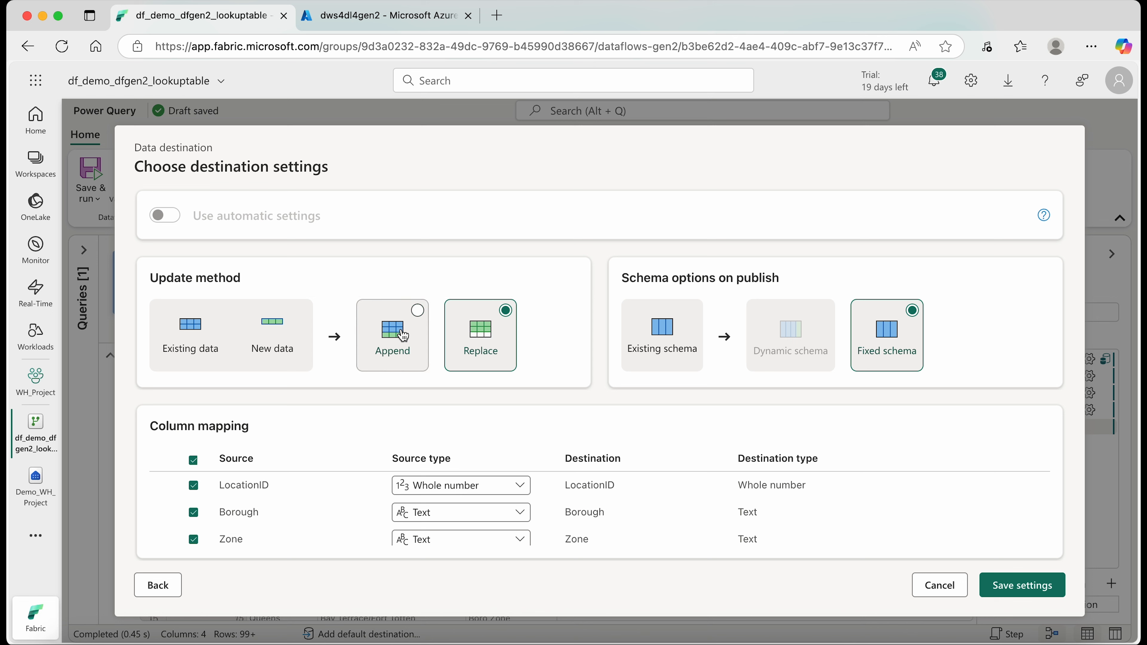
click(412, 317)
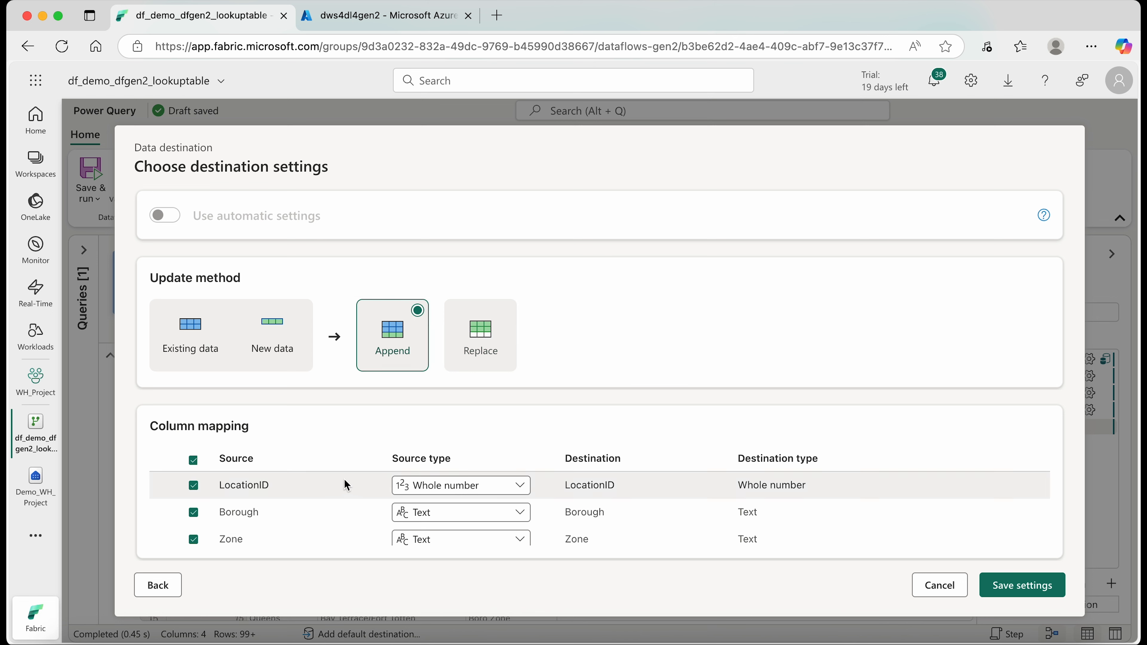
scroll(346, 485, down, 1)
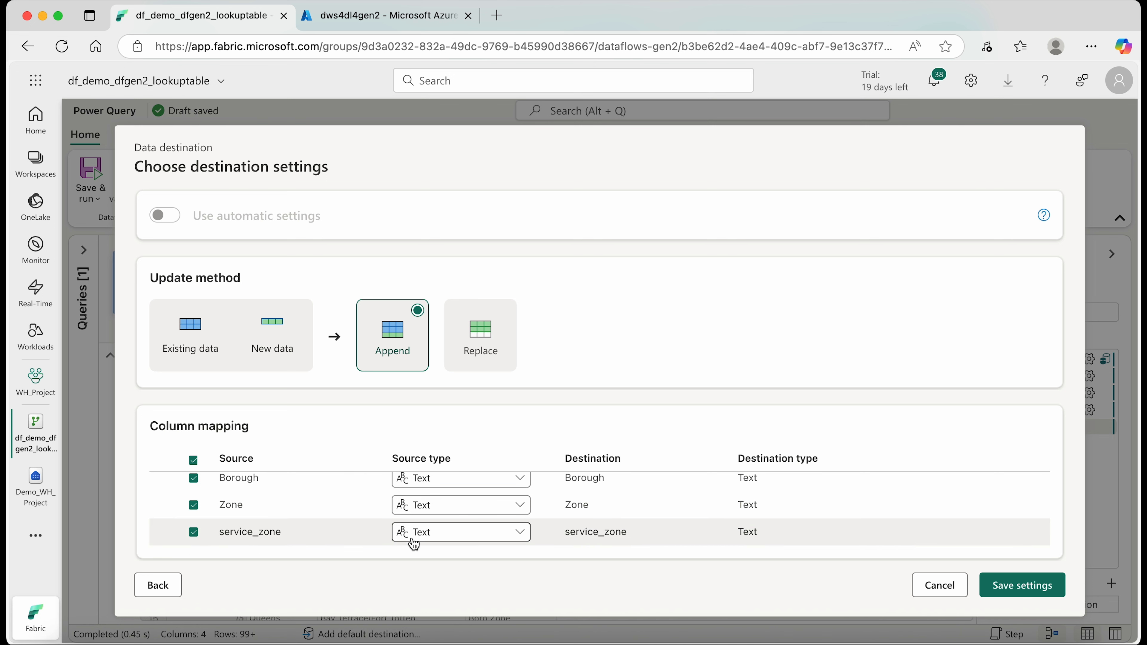
scroll(412, 540, up, 1)
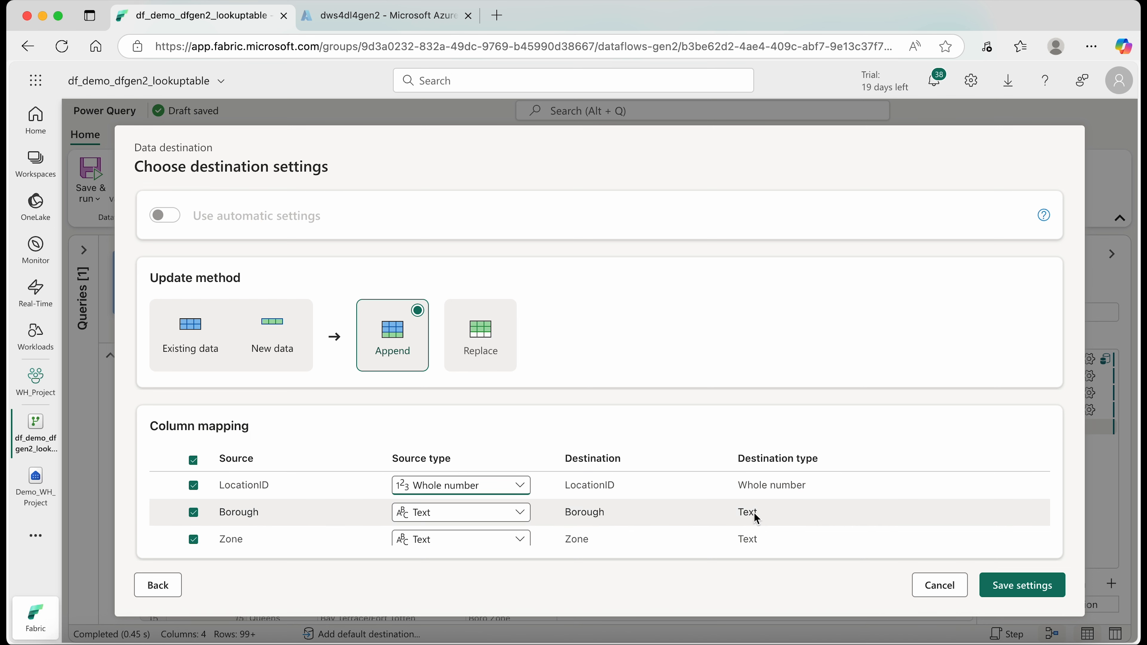
scroll(756, 520, down, 2)
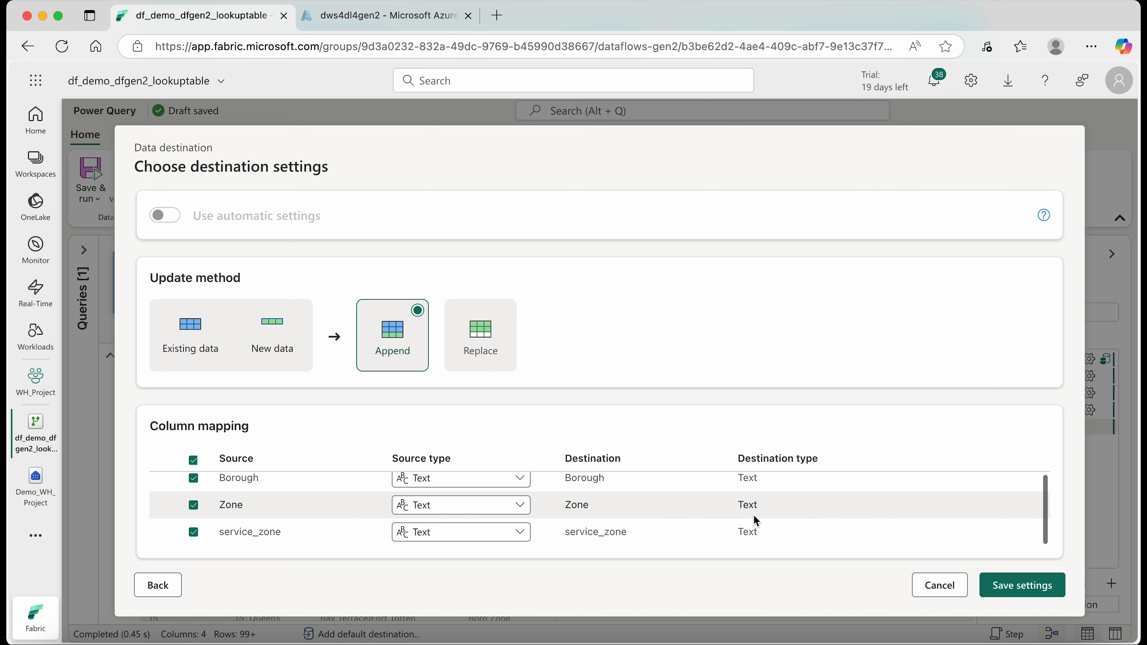
click(1026, 595)
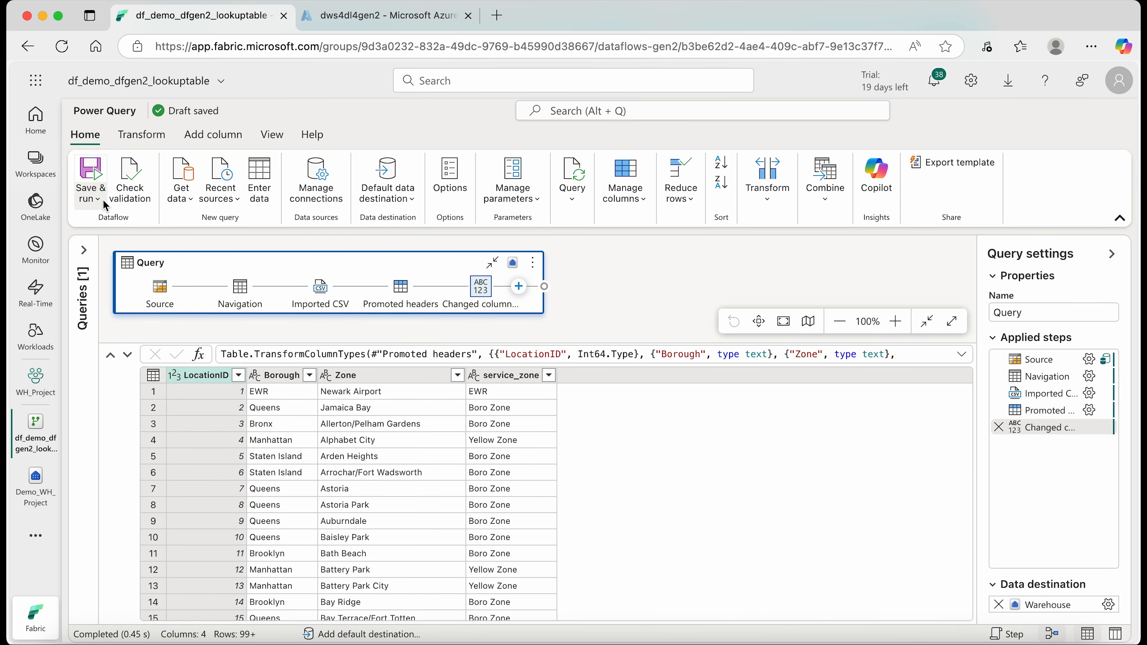
- Save and run the df_demo_dfgen2_lookuptable dataflow
click(90, 193)
click(119, 226)
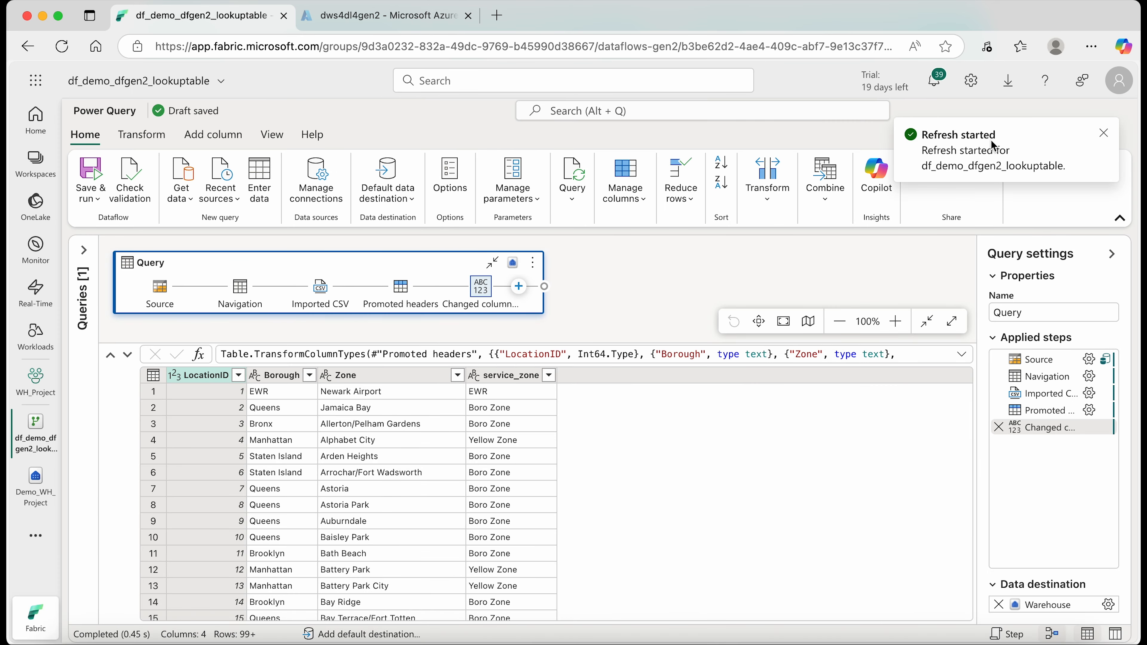
- Check the run status of df_demo_dfgen2_lookuptable in its recent runs from the WH_Project workspace and in the Monitor hub
click(36, 164)
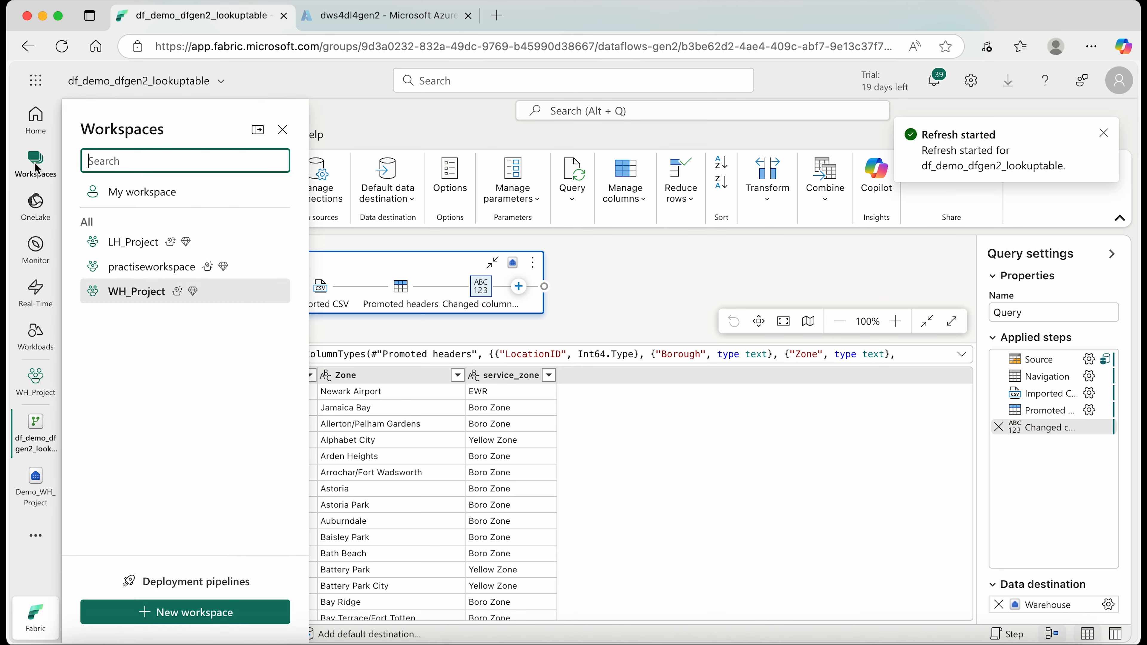
click(126, 298)
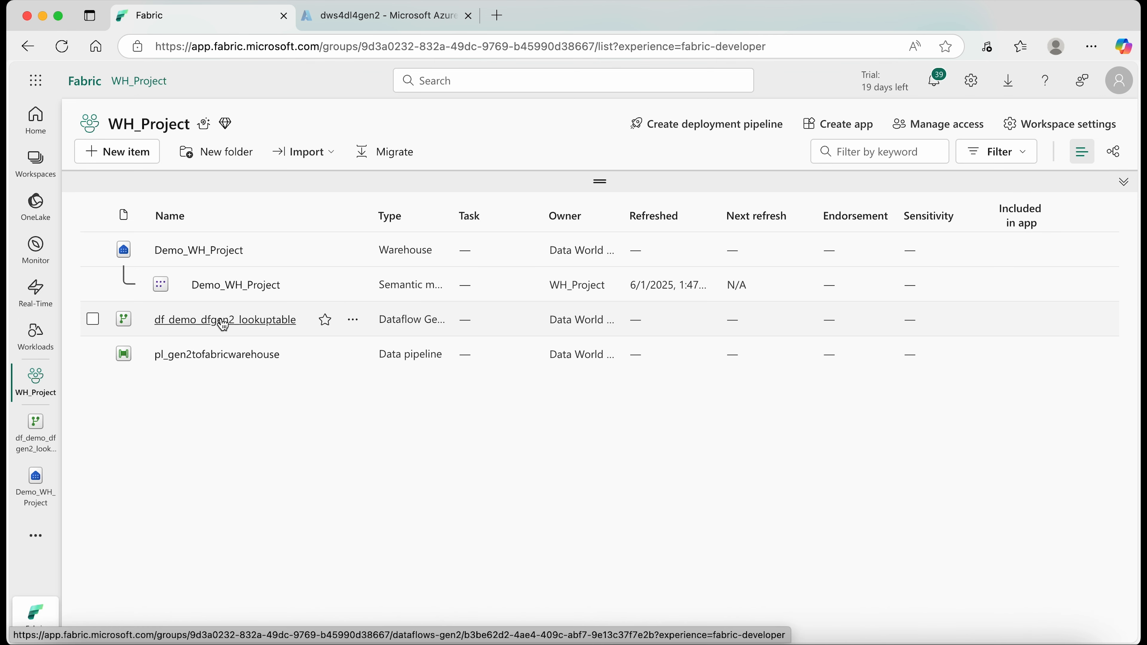
click(352, 320)
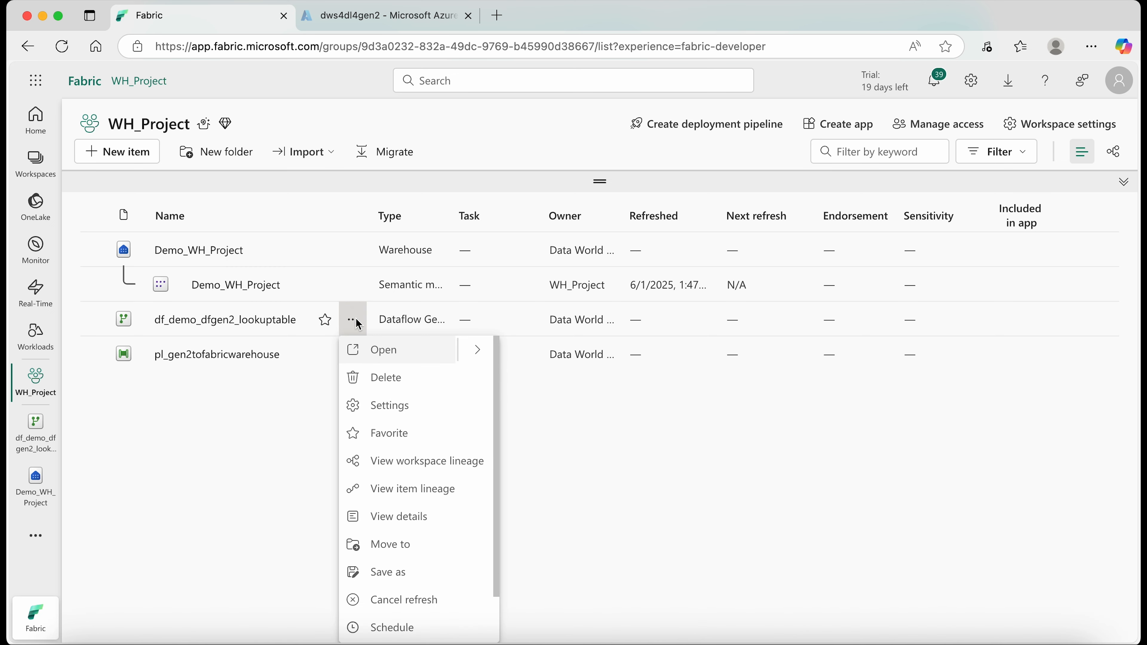
scroll(410, 614, down, 2)
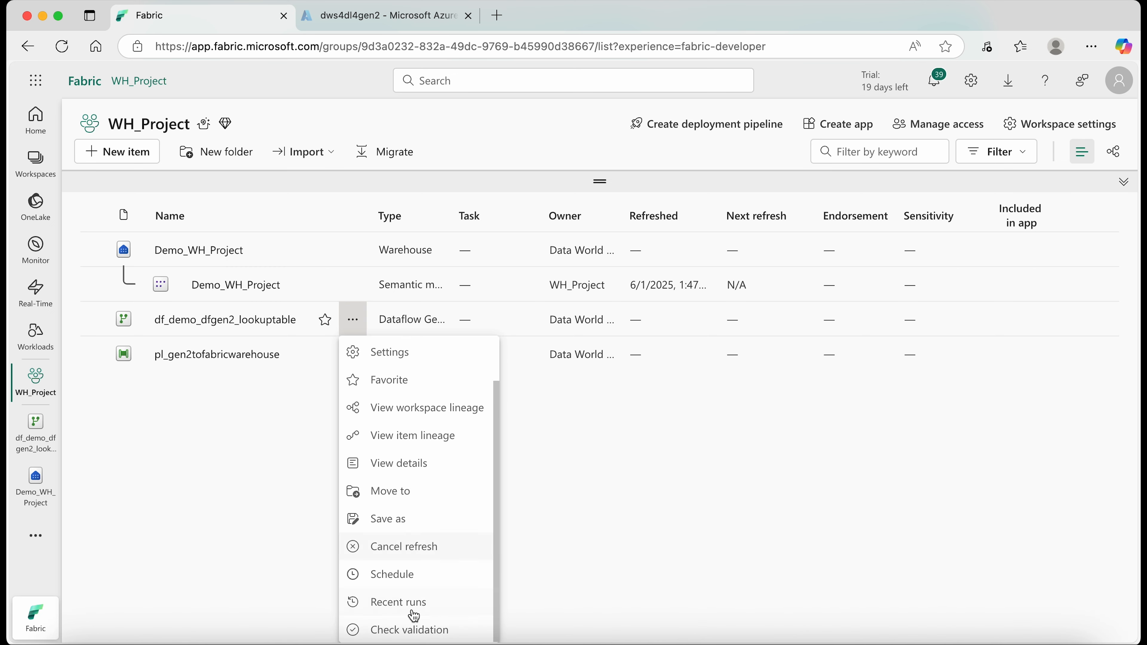
click(400, 611)
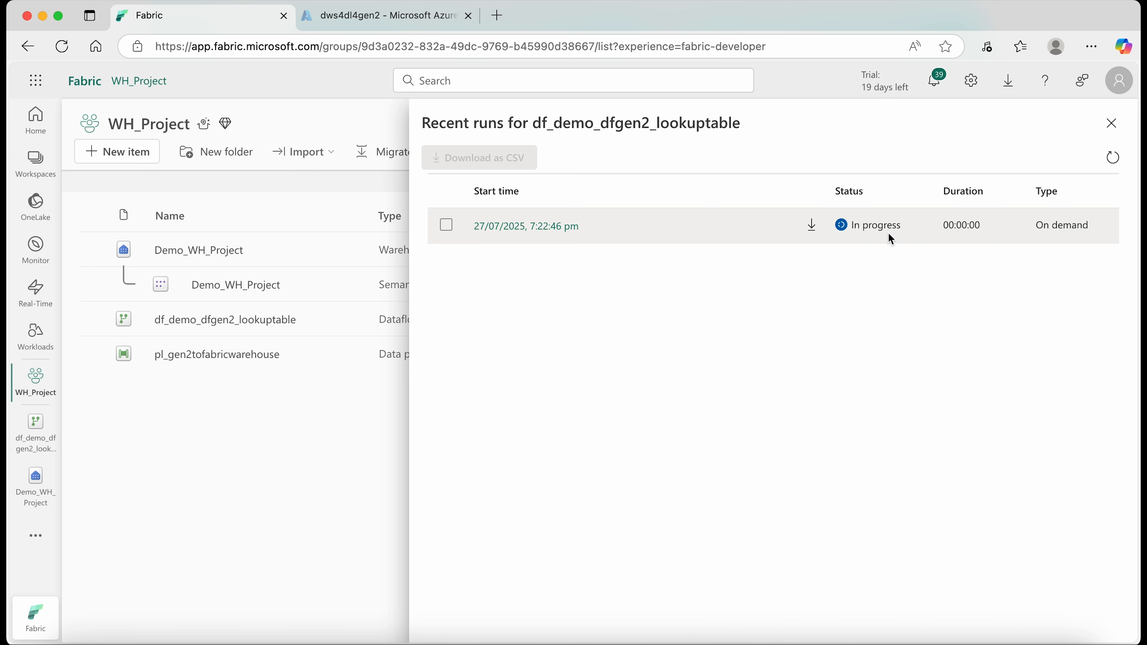
click(277, 448)
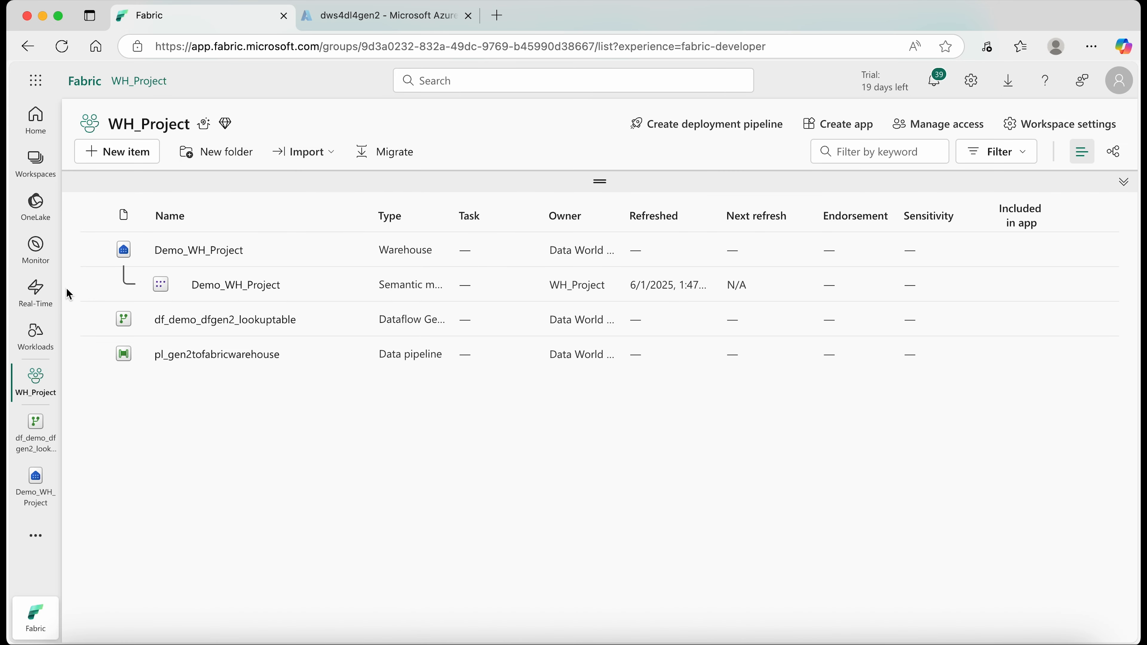
click(36, 248)
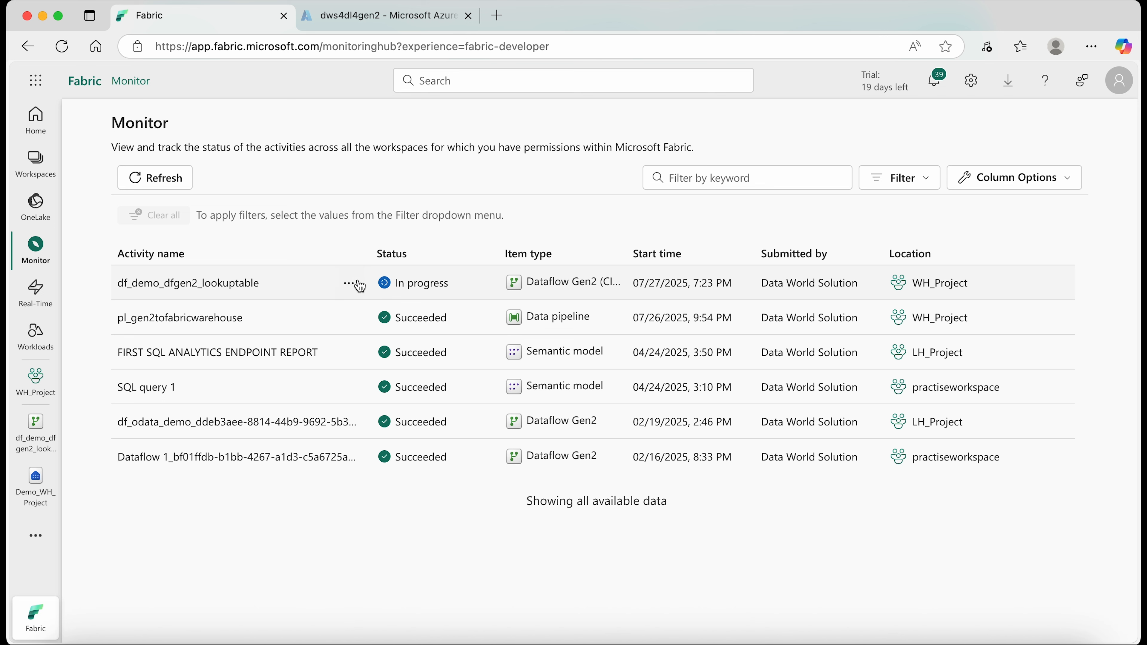
- Open the Demo_WH_Project warehouse from the WH_Project workspace and preview the tb_demo_dataflowgen2_dlgen2 table in the dbo schema
click(31, 165)
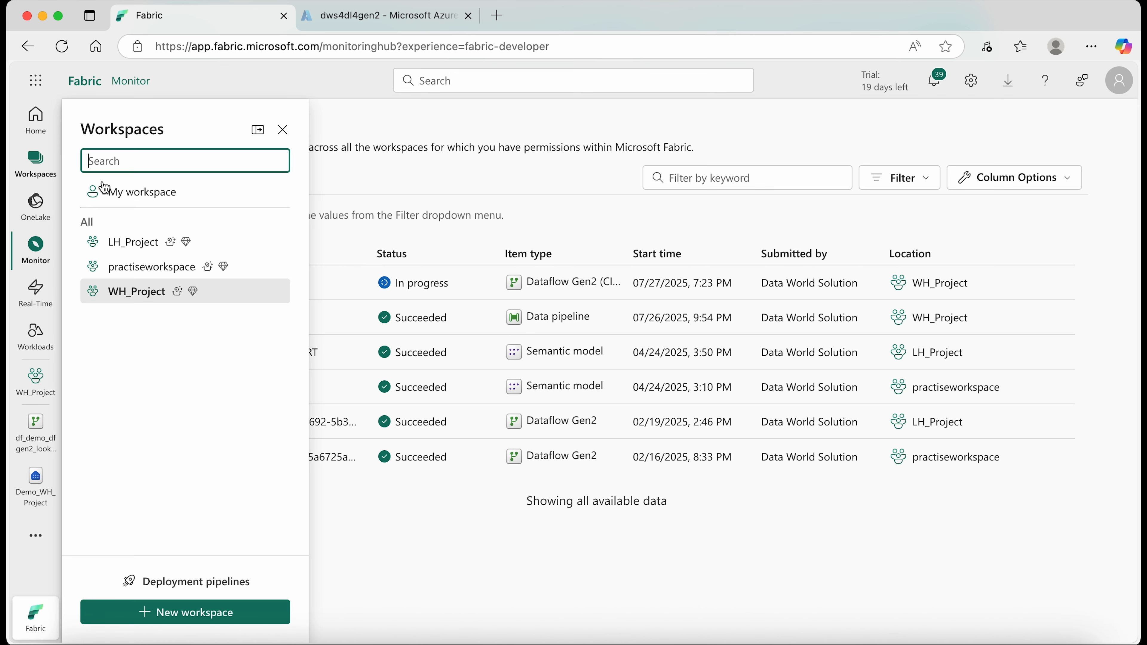
click(152, 294)
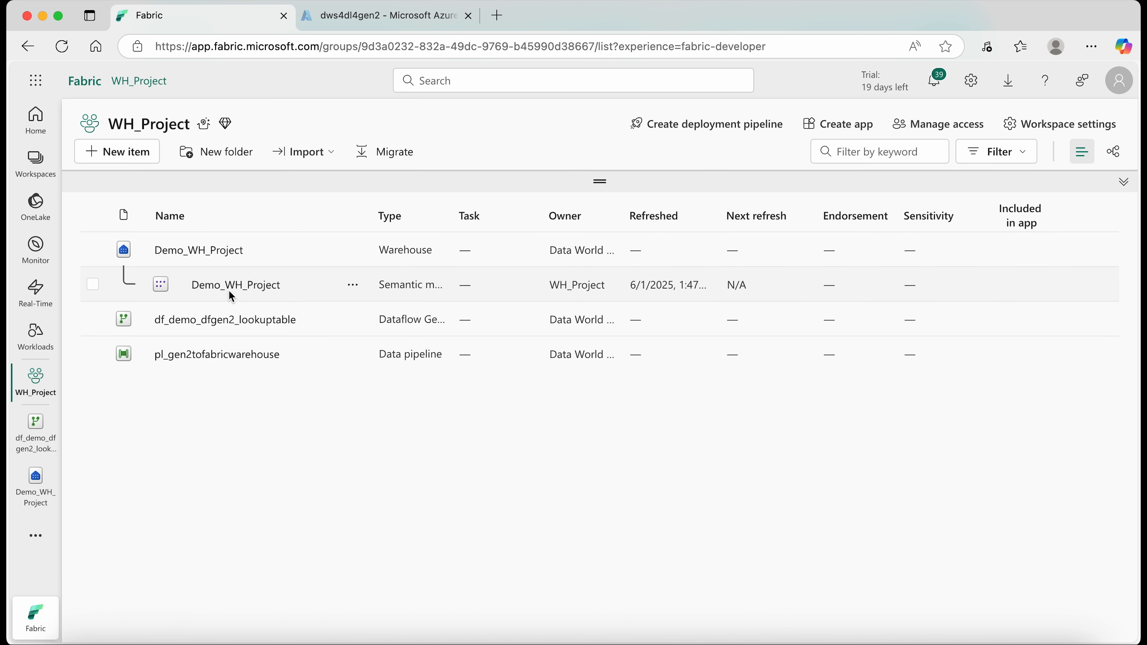
click(192, 251)
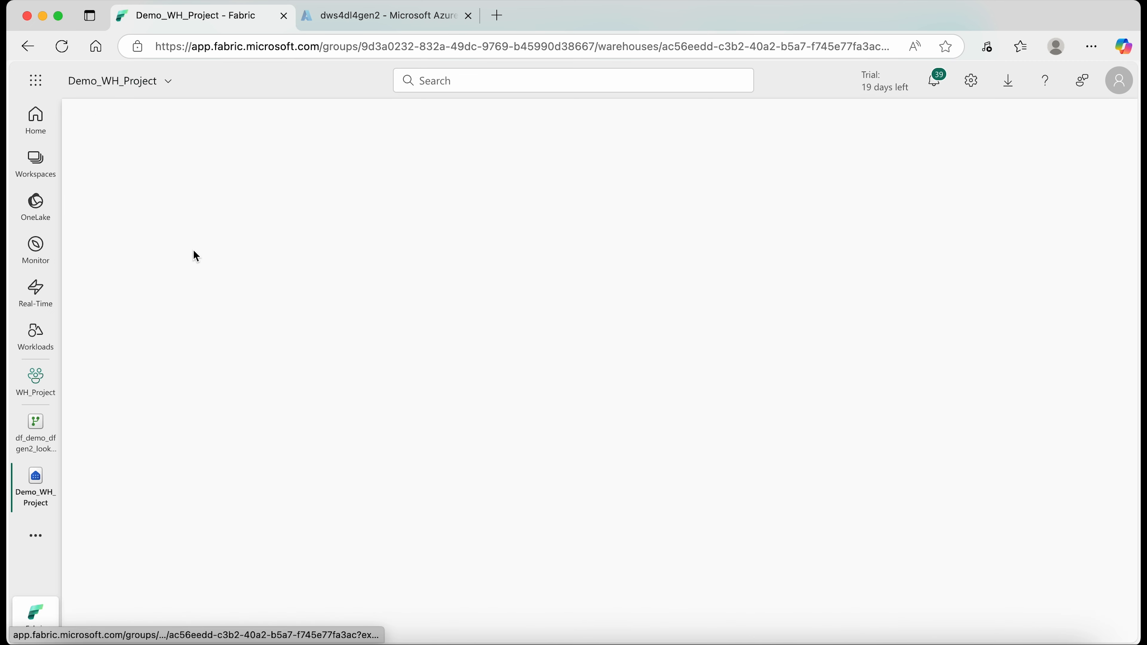
click(123, 295)
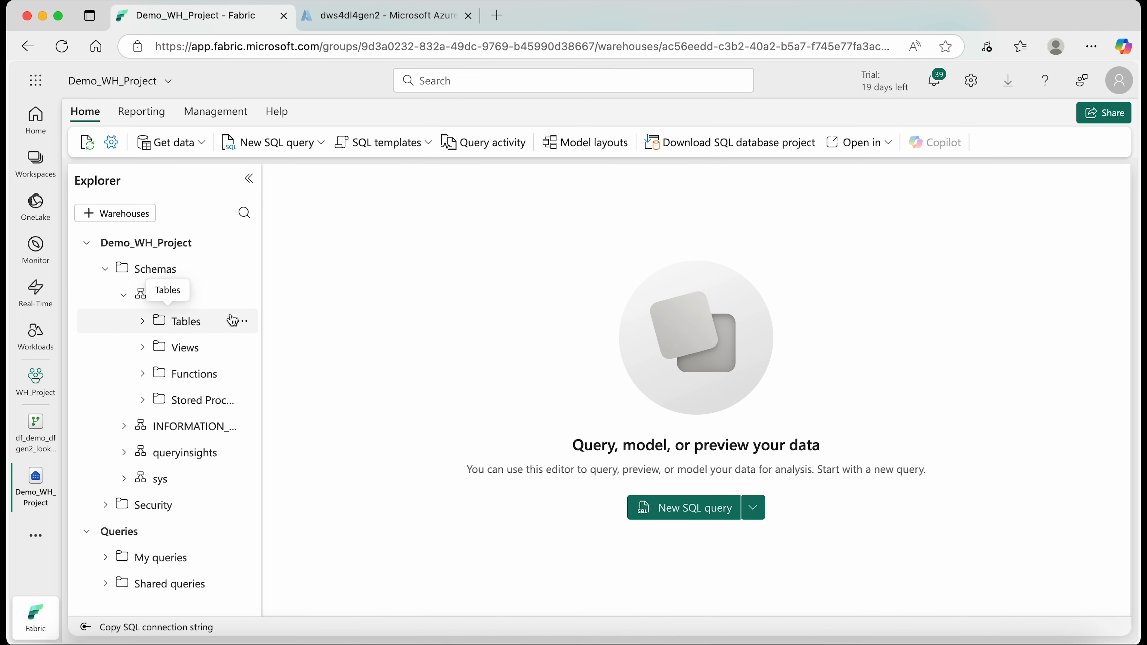
click(142, 321)
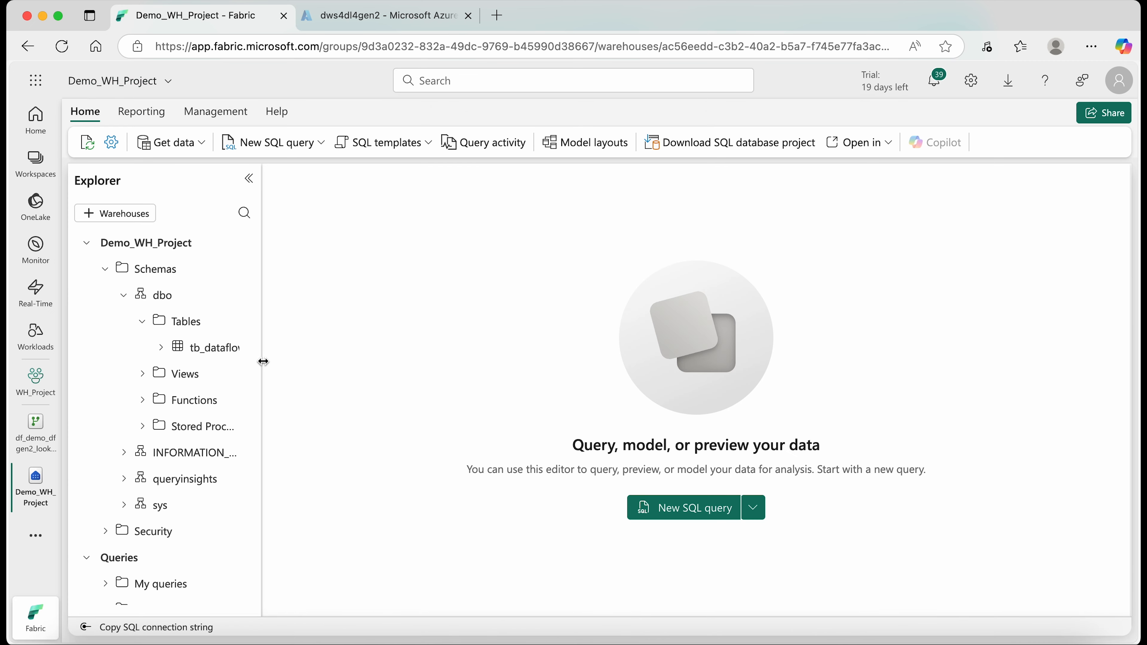
drag(263, 361, 378, 358)
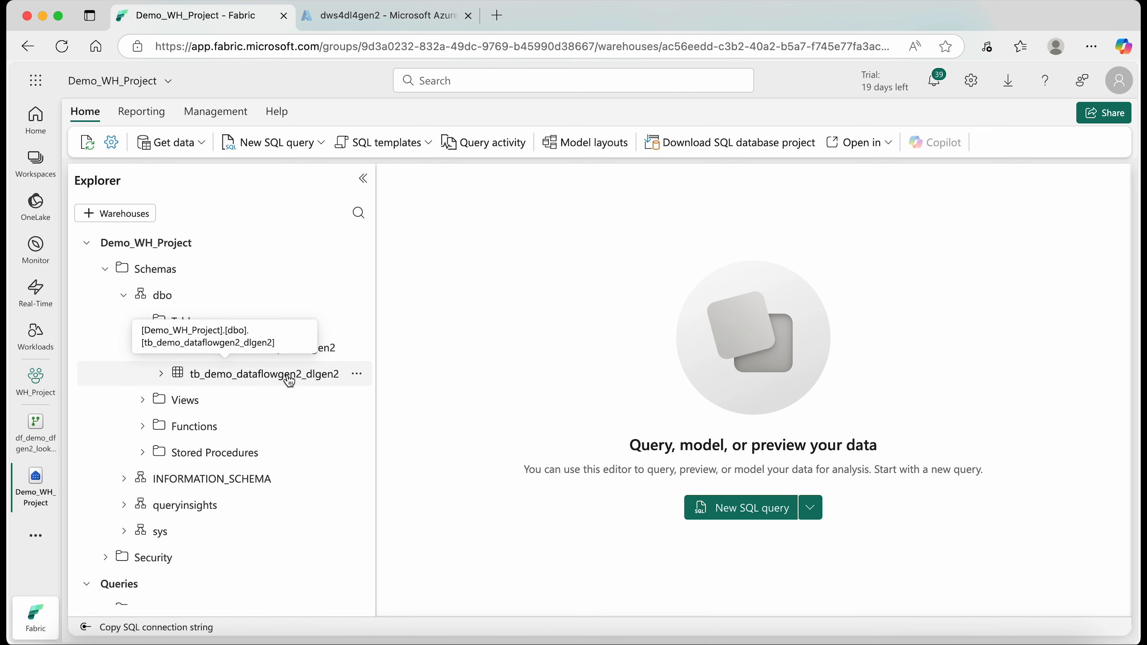
click(309, 382)
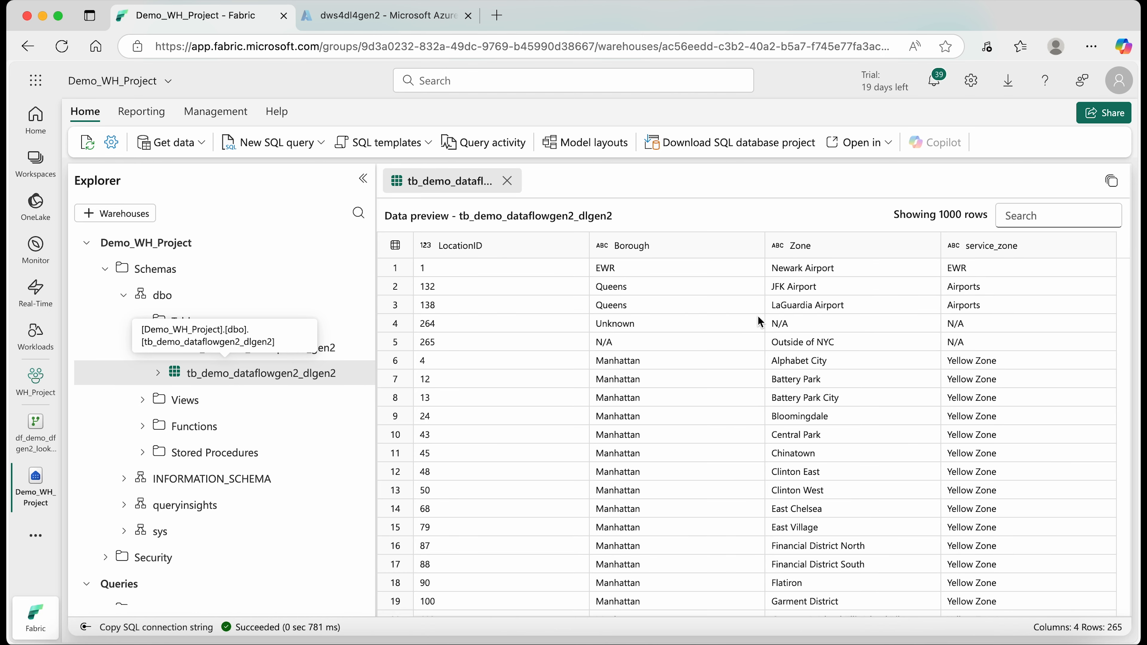
scroll(636, 375, down, 3)
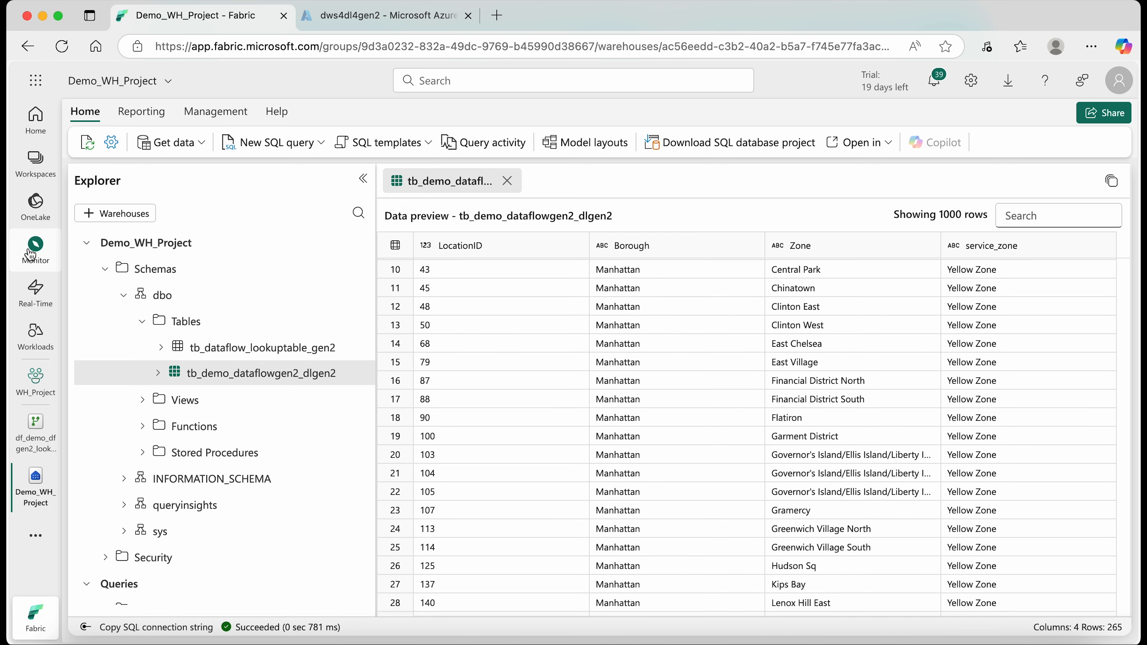
- Refresh the Monitor hub's activity list to check the status of the df_demo_dfgen2_lookuptable run
click(35, 250)
click(170, 184)
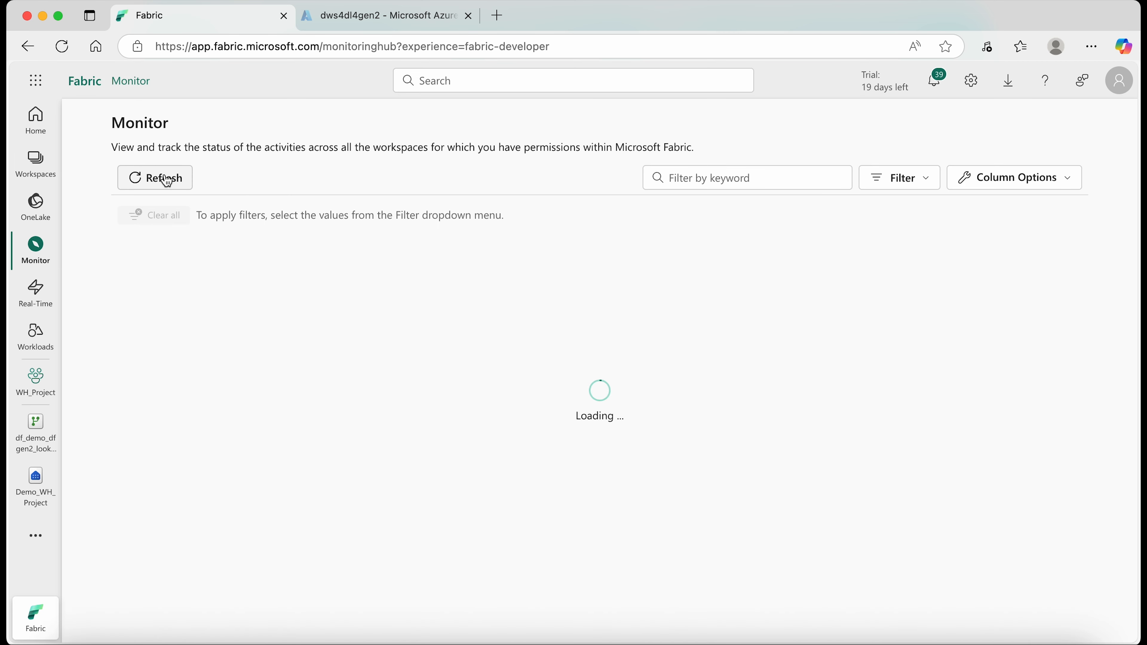
click(160, 181)
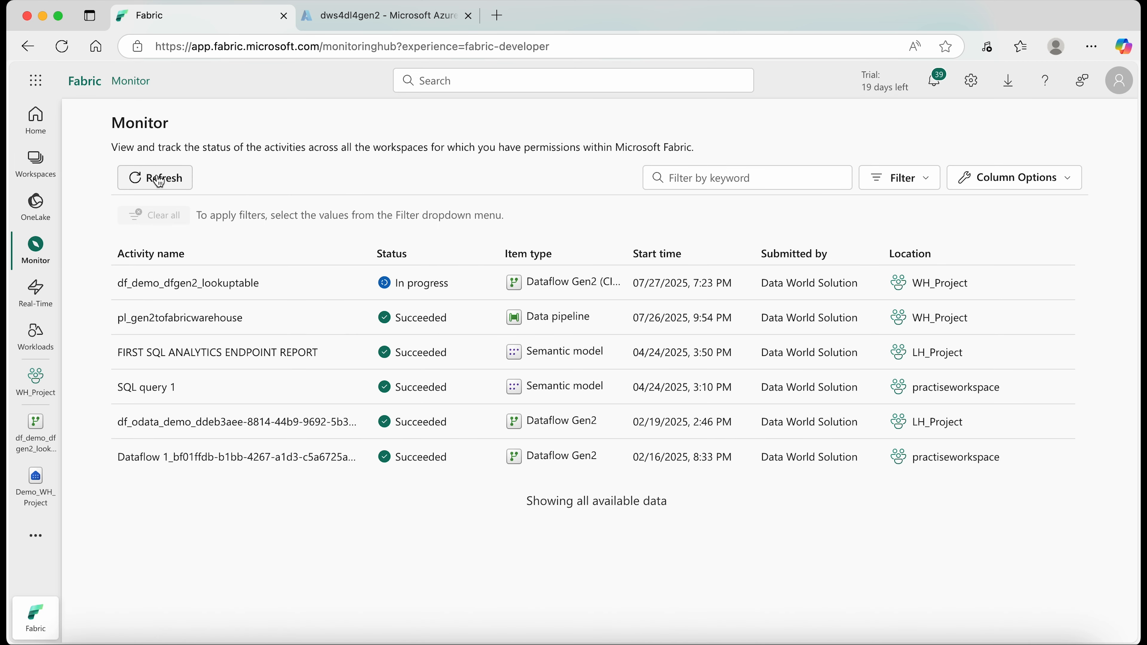
click(160, 181)
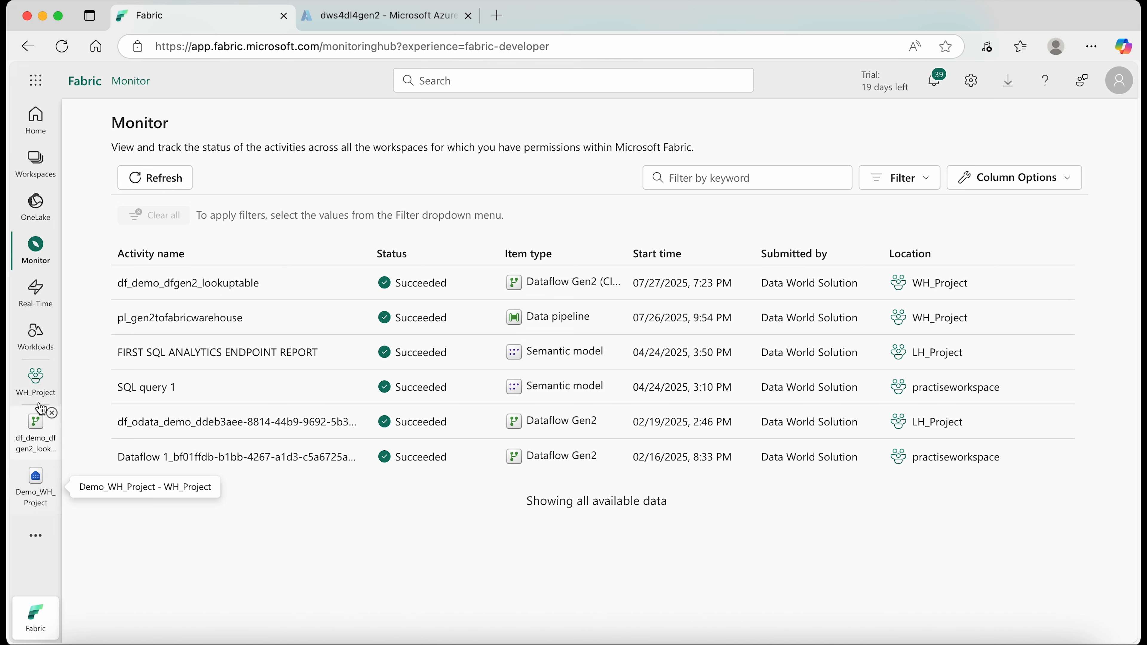
- Return to the WH_Project workspace and check the status and duration in the recent runs of df_demo_dfgen2_lookuptable
click(39, 432)
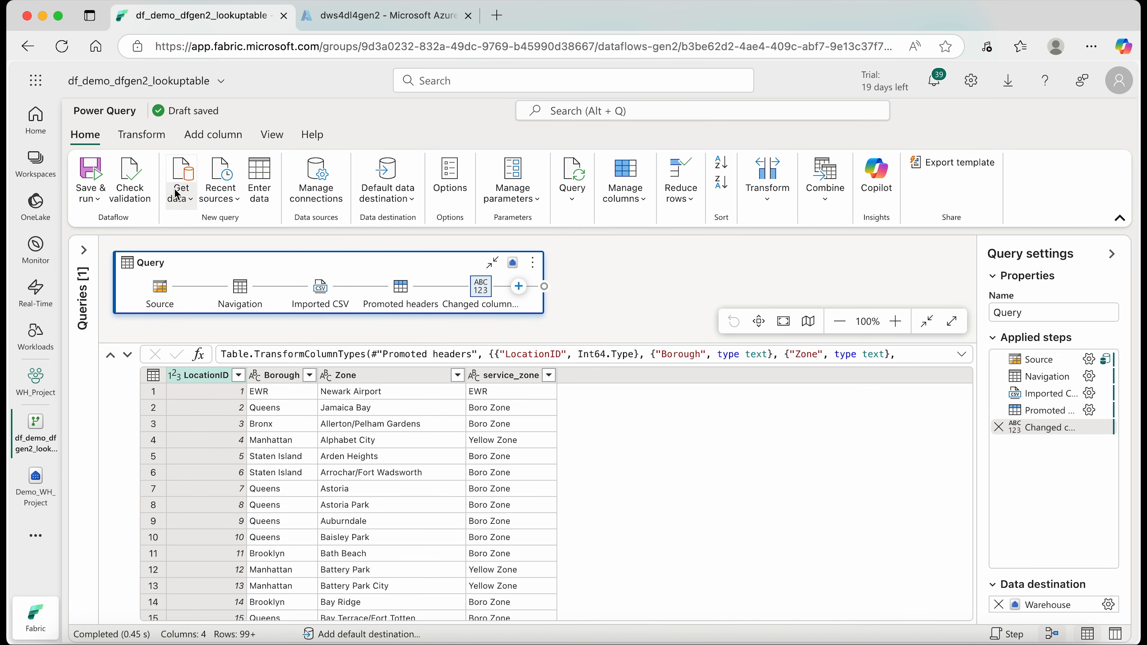
click(35, 165)
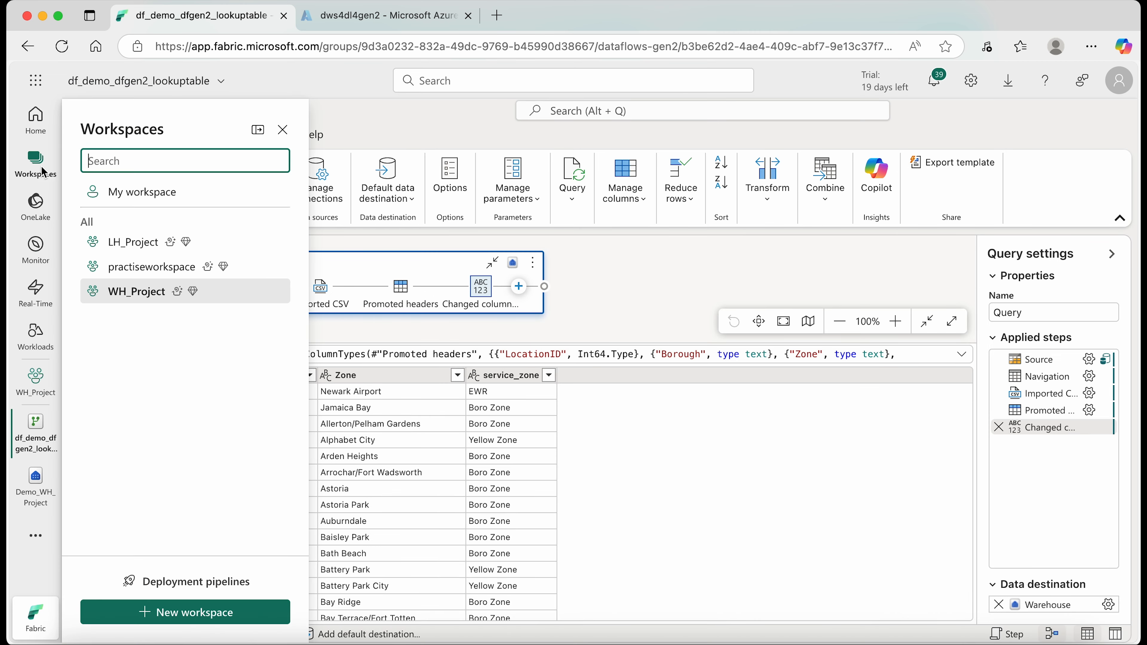
click(138, 292)
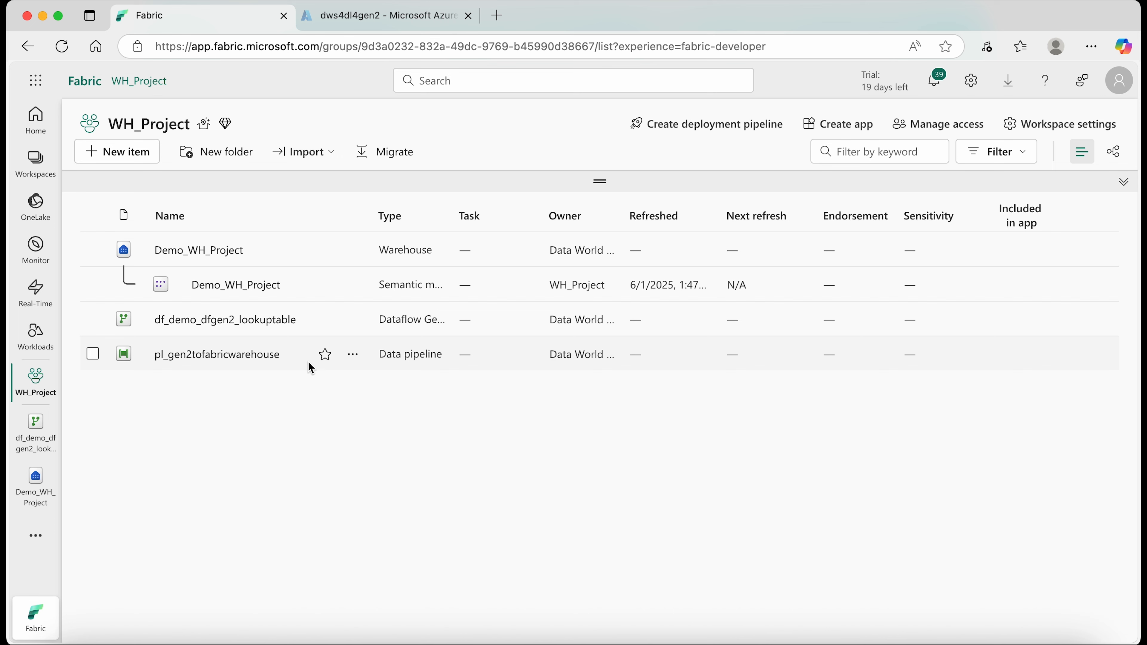
click(353, 324)
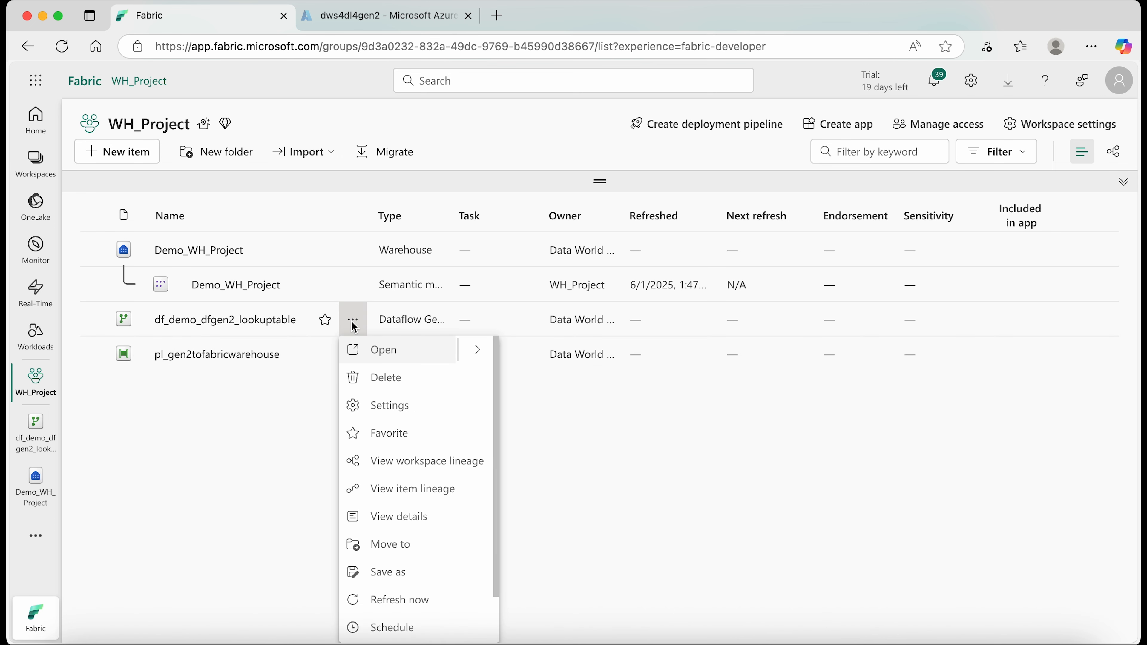
scroll(405, 599, down, 2)
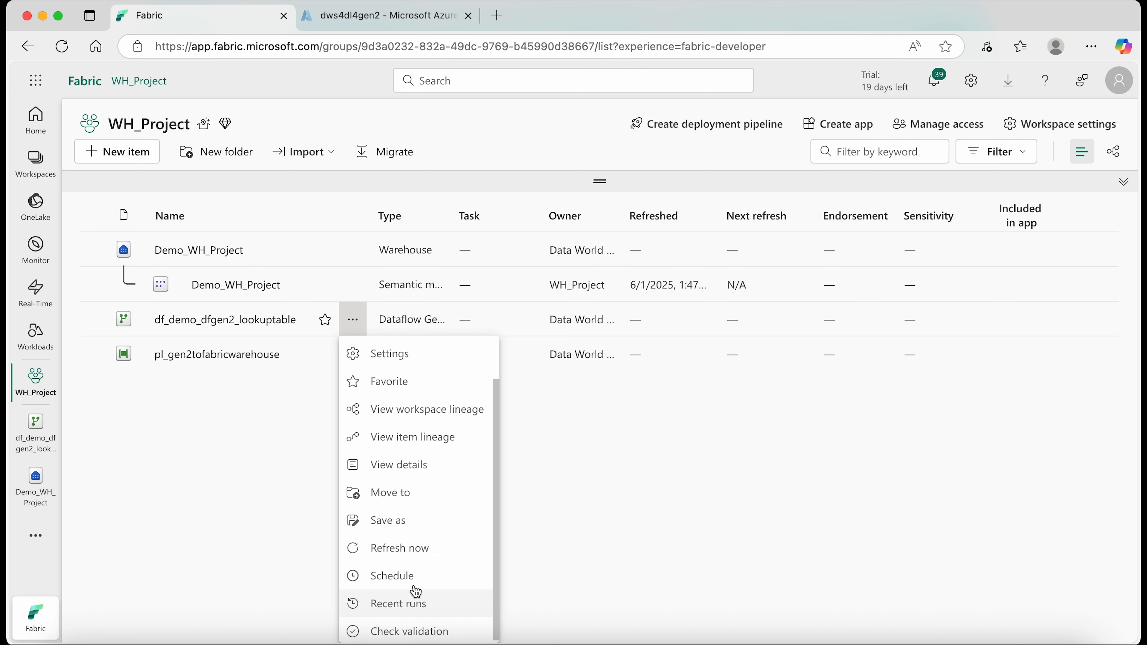
click(414, 603)
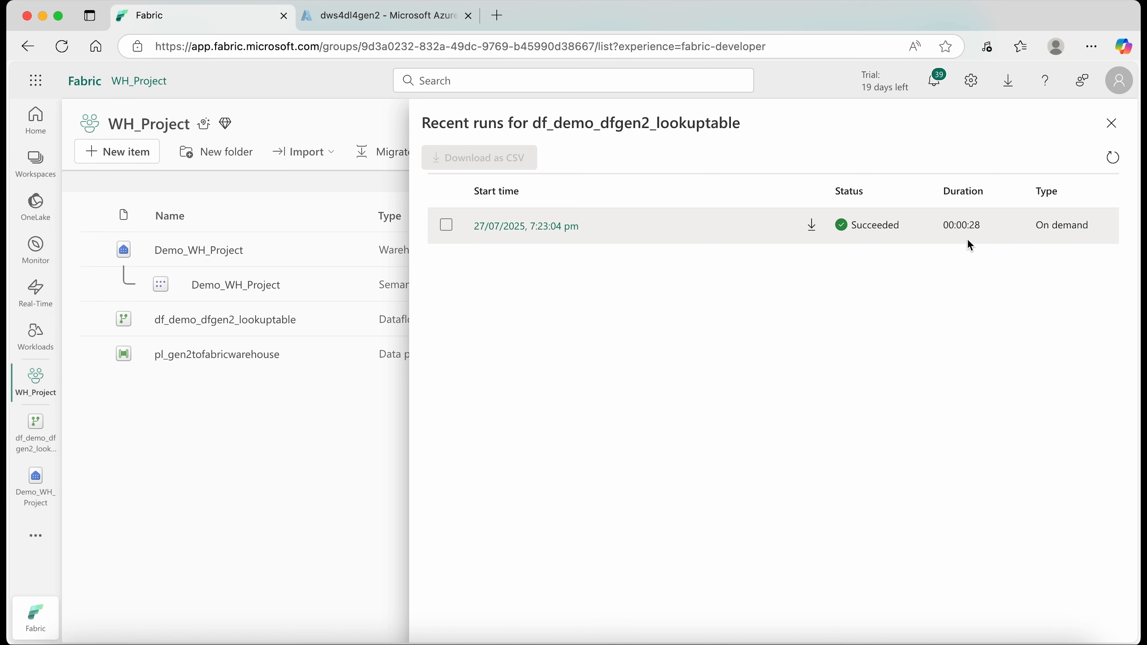
click(1111, 123)
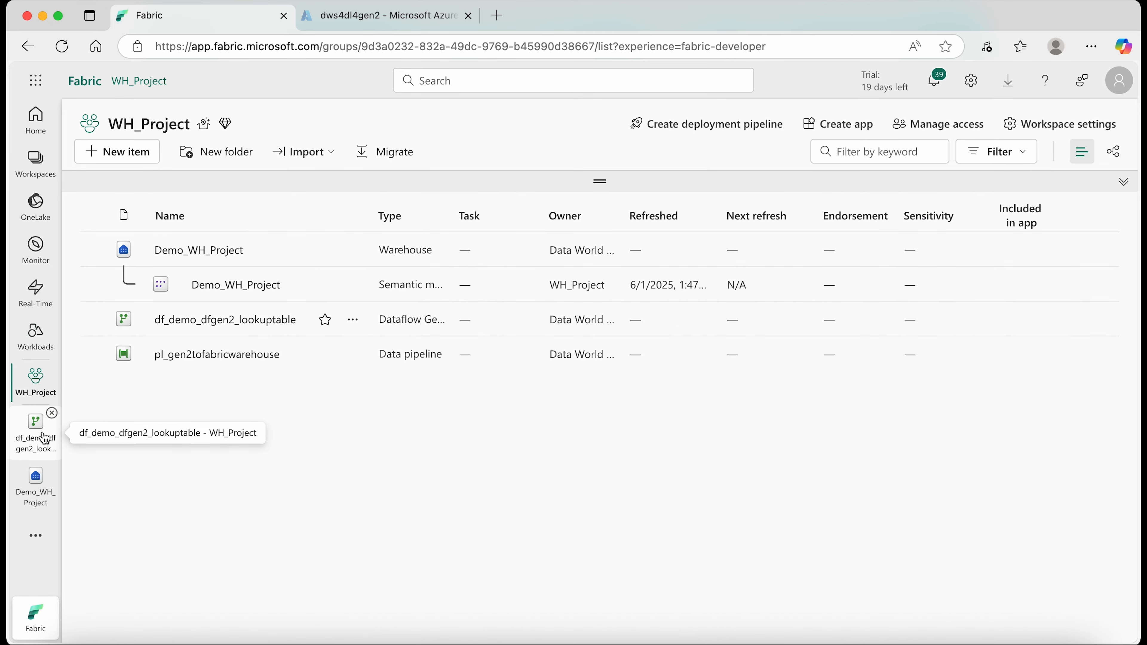
- Review the tb_demo_dataflowgen2_dlgen2 preview in Demo_WH_Project, comparing target and source by switching to the dws4dl4gen2 storage account in the Azure portal and back
click(40, 479)
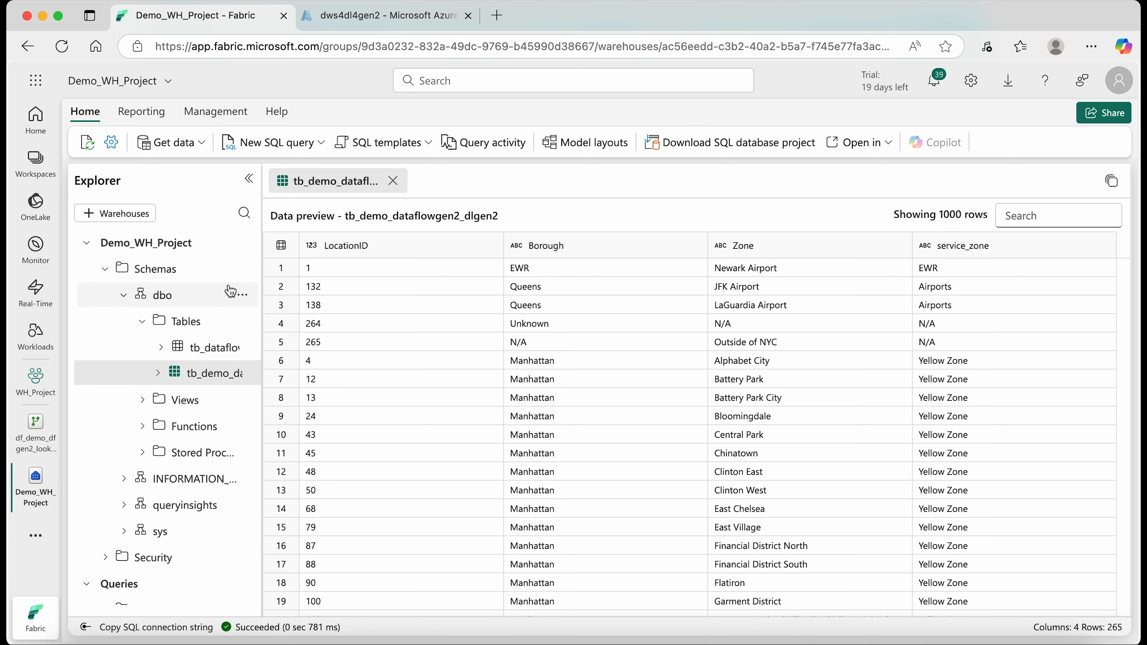
drag(261, 239, 379, 251)
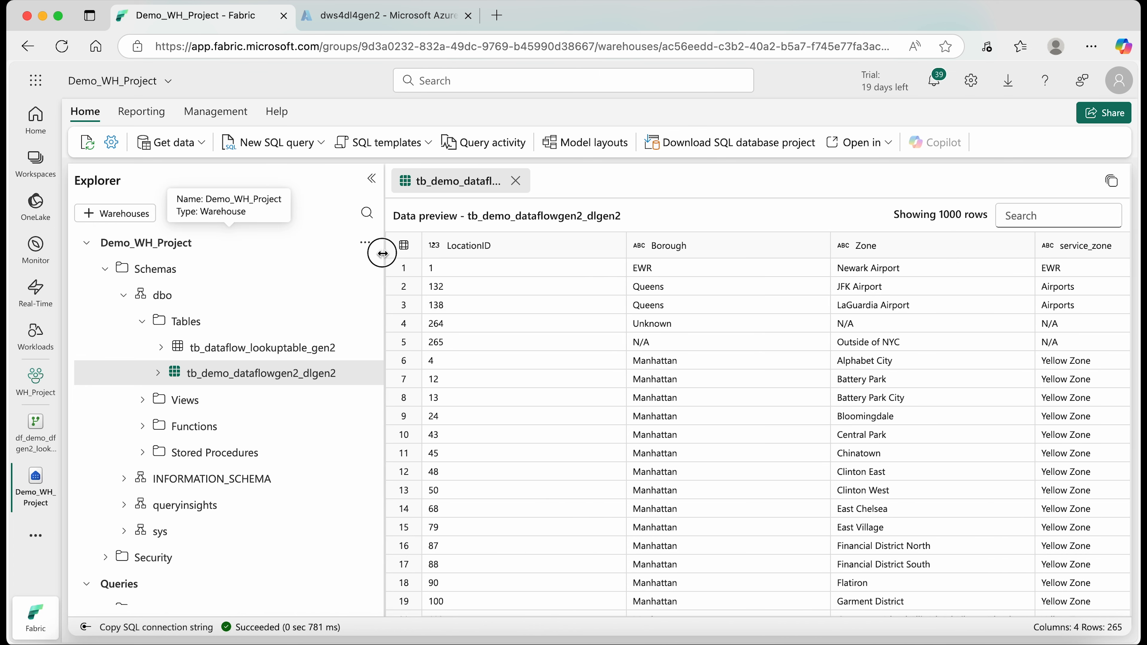
click(389, 18)
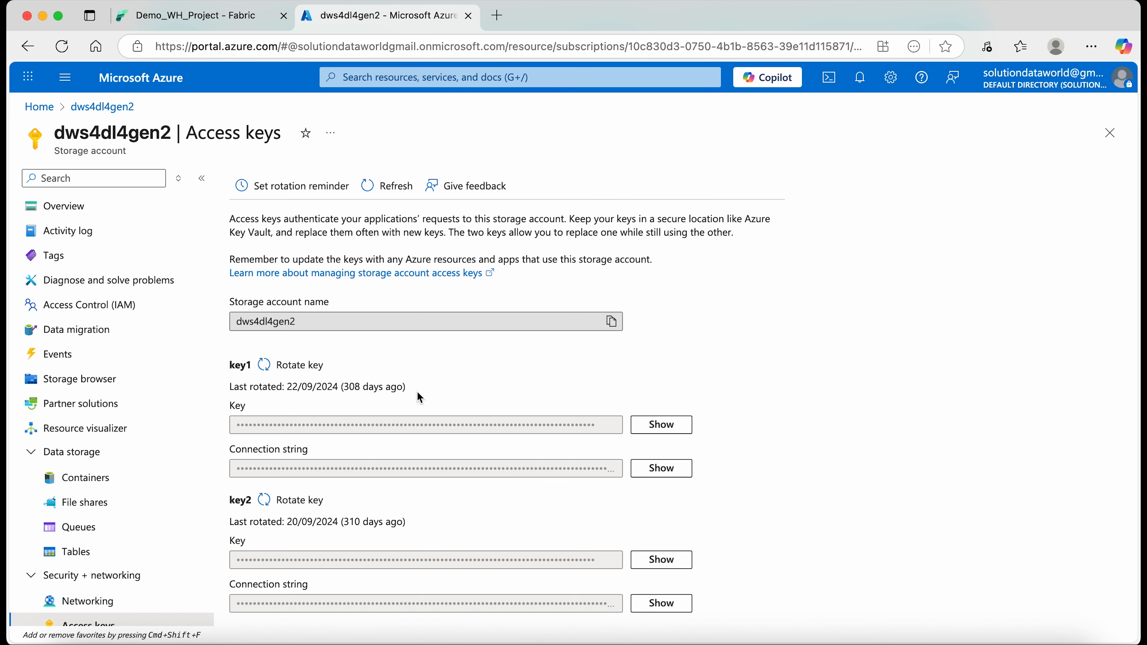
click(165, 18)
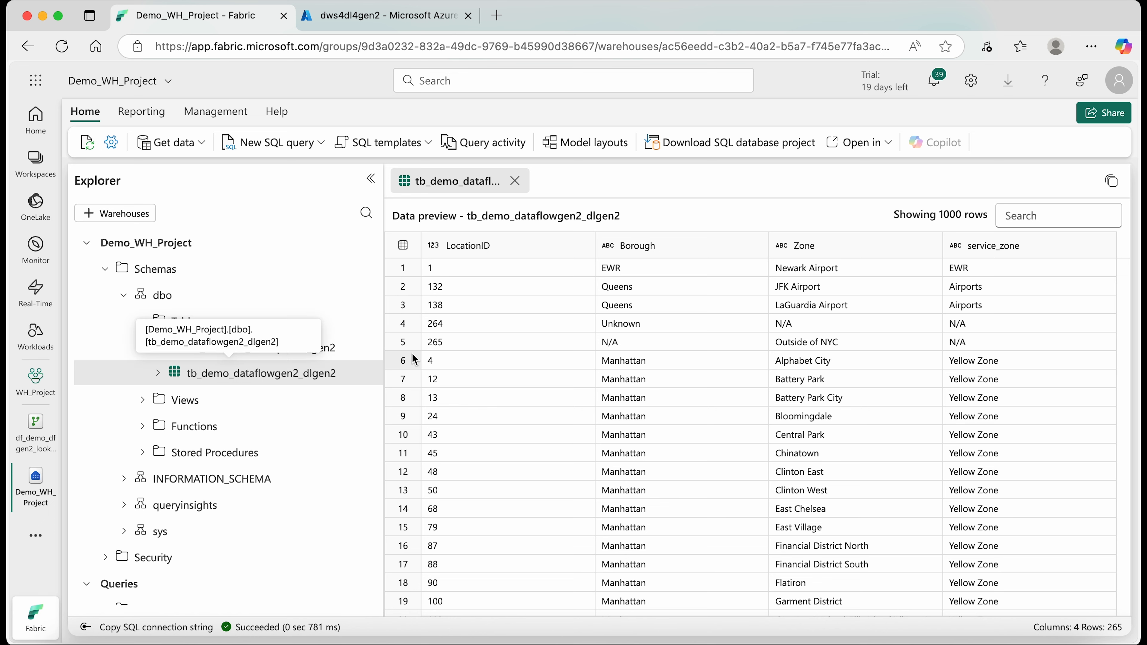
click(401, 28)
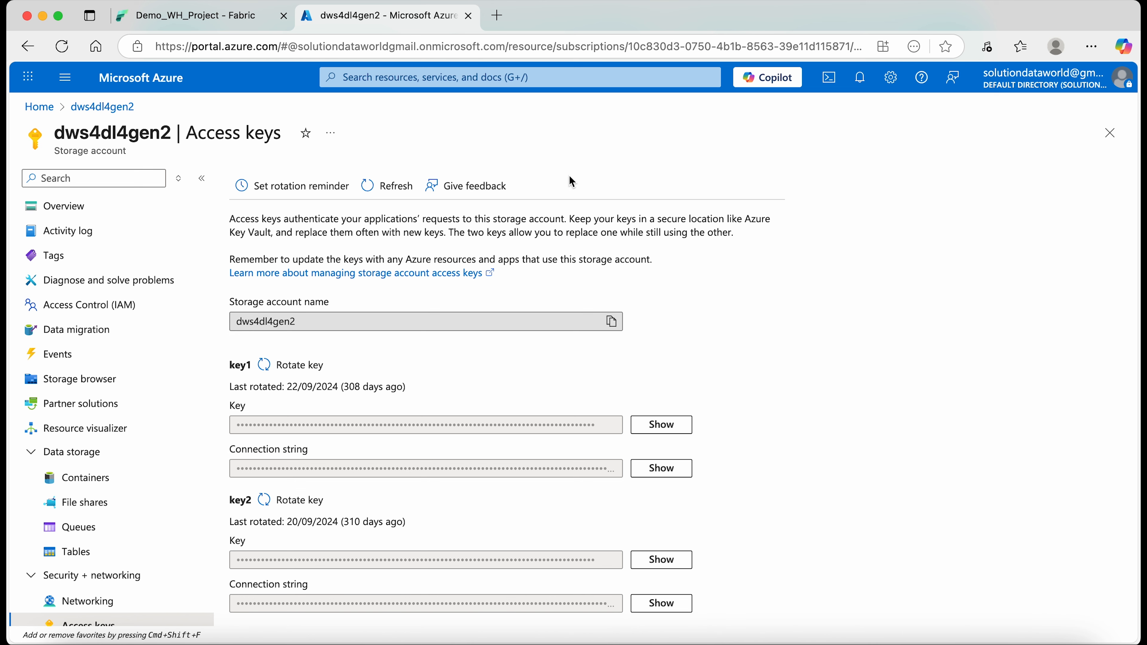
click(225, 17)
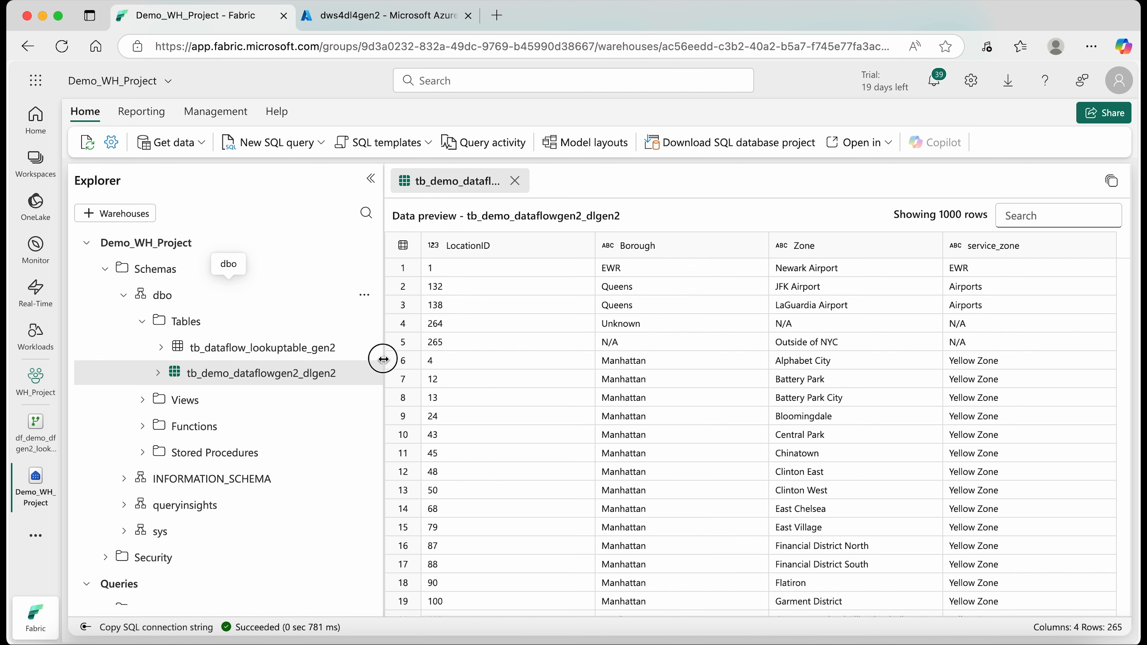
mouse_move(384, 360)
mouse_down()
mouse_move(402, 361)
mouse_move(362, 361)
mouse_up()
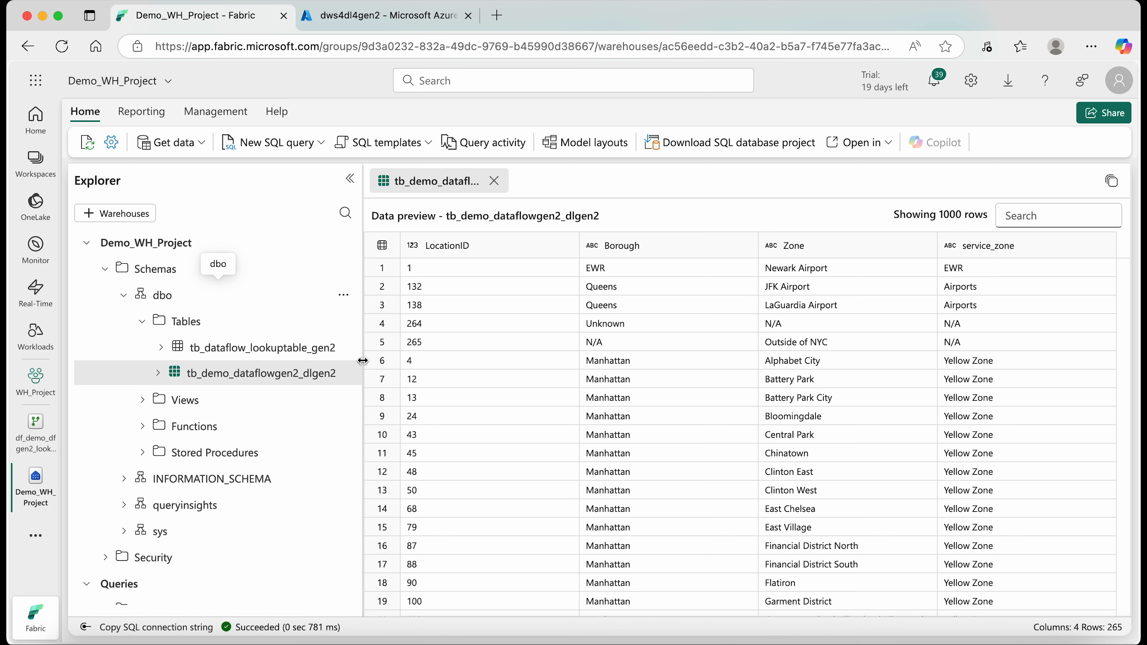